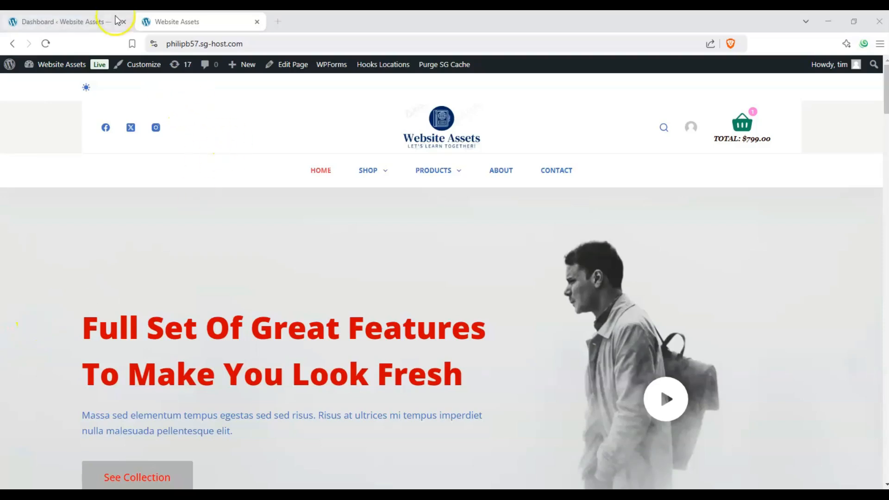
# - Look over the WordPress admin dashboard and its heading
pyautogui.click(70, 21)
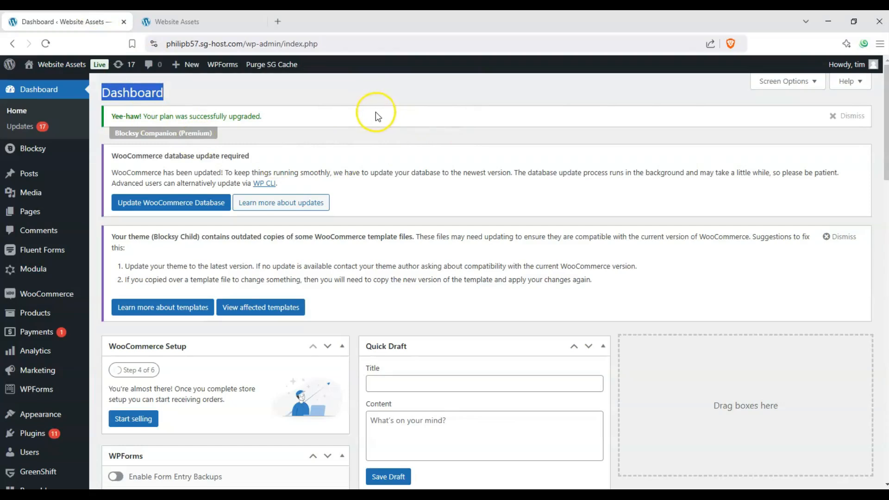
pyautogui.click(250, 96)
pyautogui.moveTo(167, 96); pyautogui.dragTo(105, 97)
pyautogui.click(108, 93)
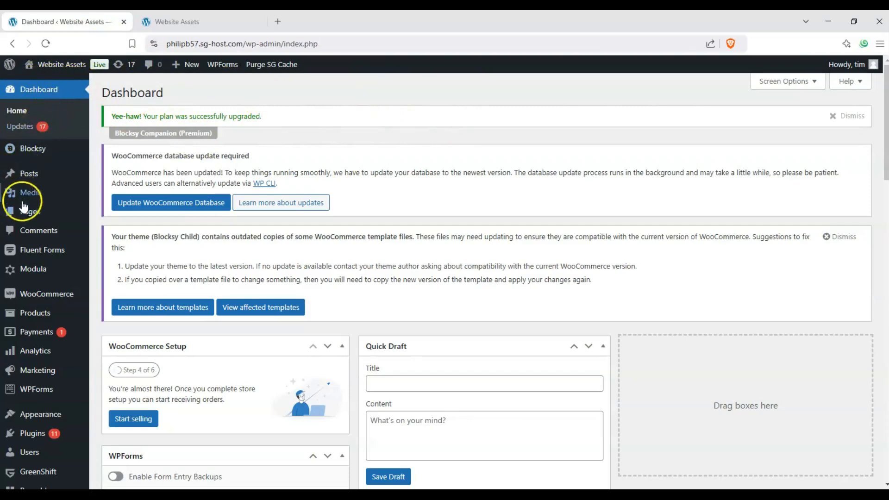
pyautogui.moveTo(19, 209)
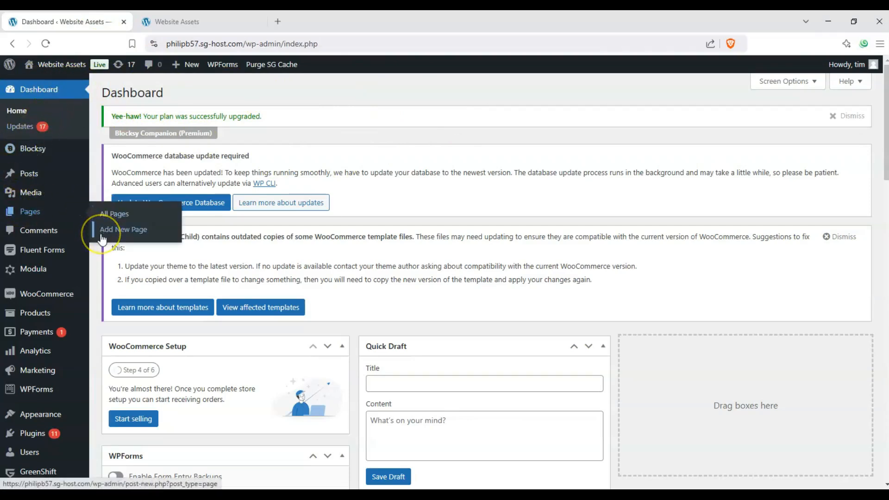
# - Back on the live site's front page, choose + New > Page from the admin bar
pyautogui.click(177, 22)
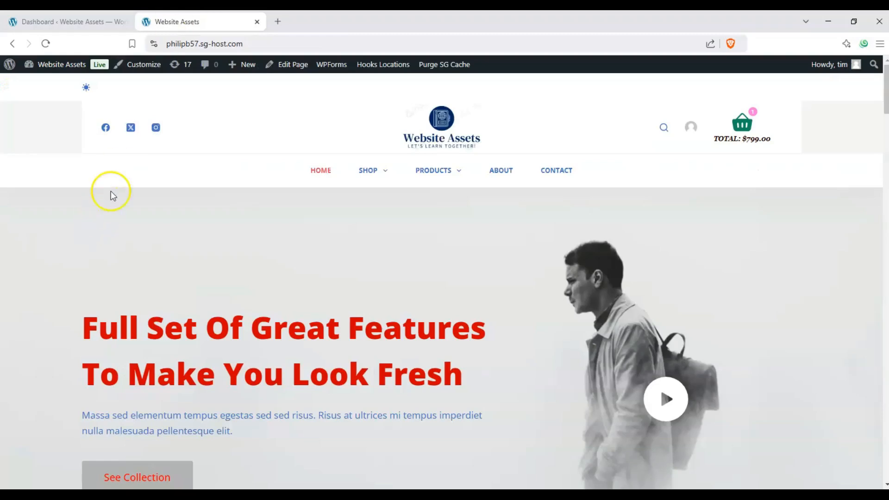
pyautogui.scroll(-4, 104, 198)
pyautogui.scroll(4, 95, 201)
pyautogui.moveTo(234, 67)
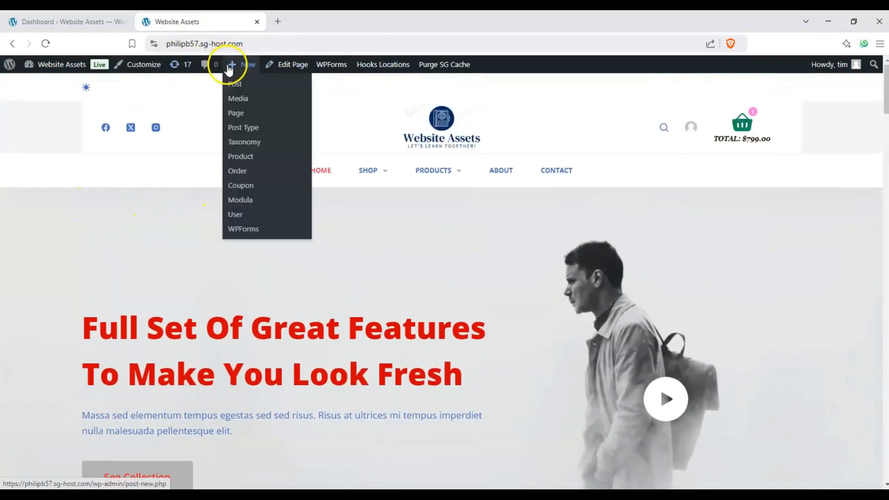
pyautogui.click(236, 113)
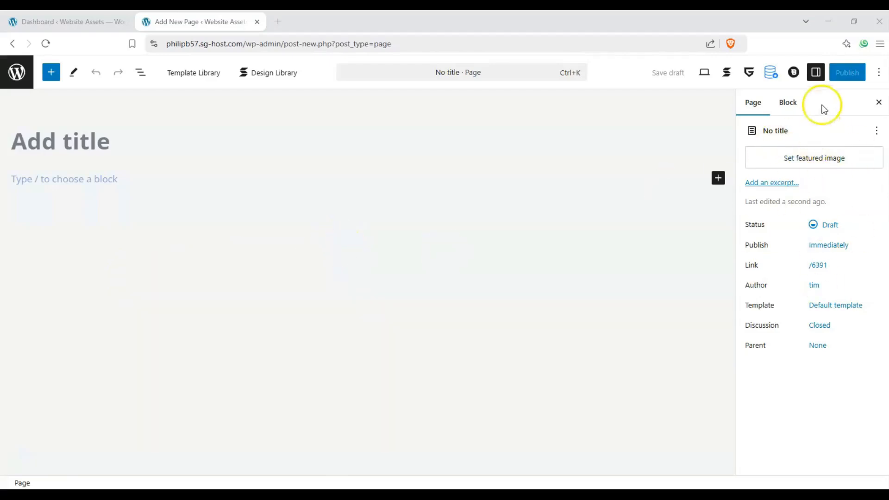
# - Hide and restore the settings sidebar, showing the current block's settings
pyautogui.click(817, 74)
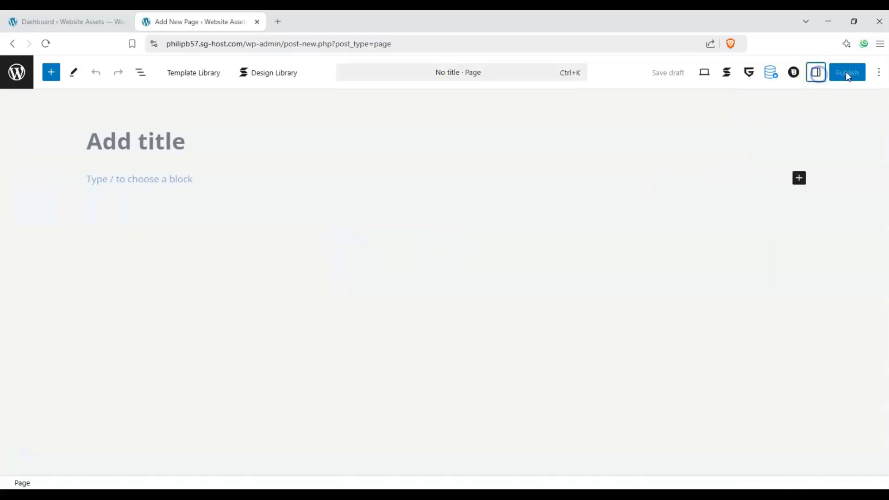
pyautogui.click(816, 74)
pyautogui.click(791, 101)
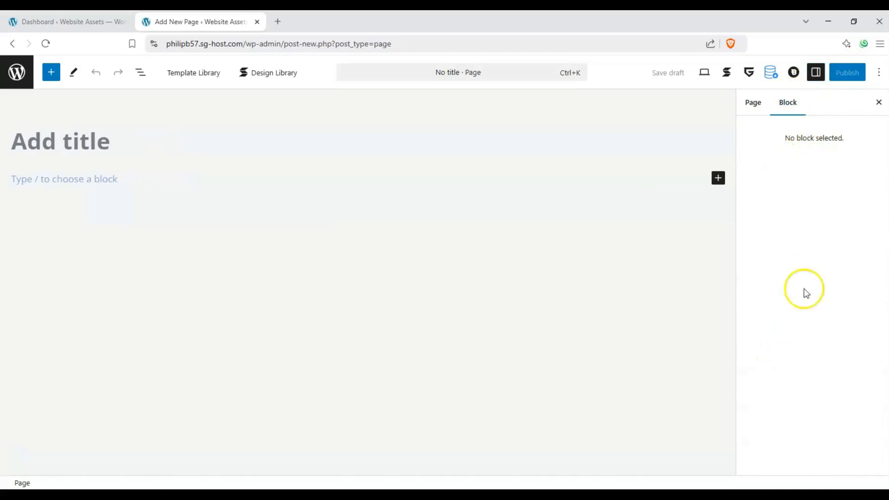
# - Title the page 'Icon Lists Test' and move into the empty paragraph below
pyautogui.click(81, 147)
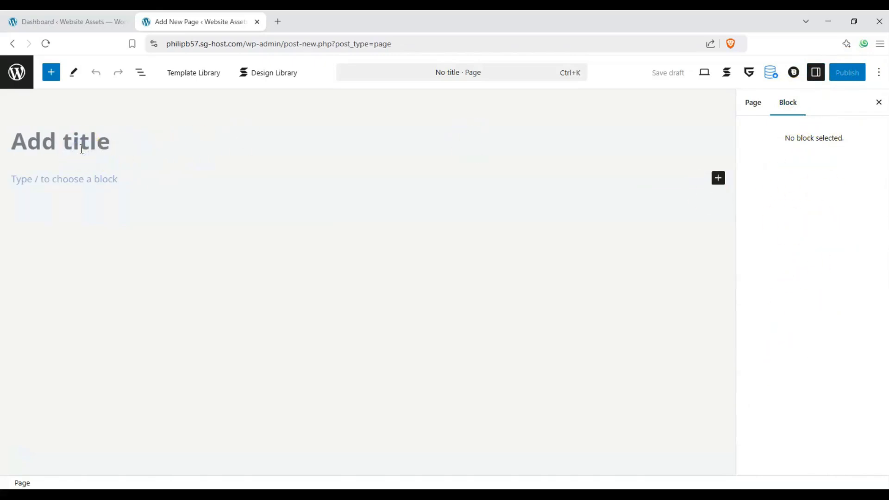
pyautogui.write('Icon ')
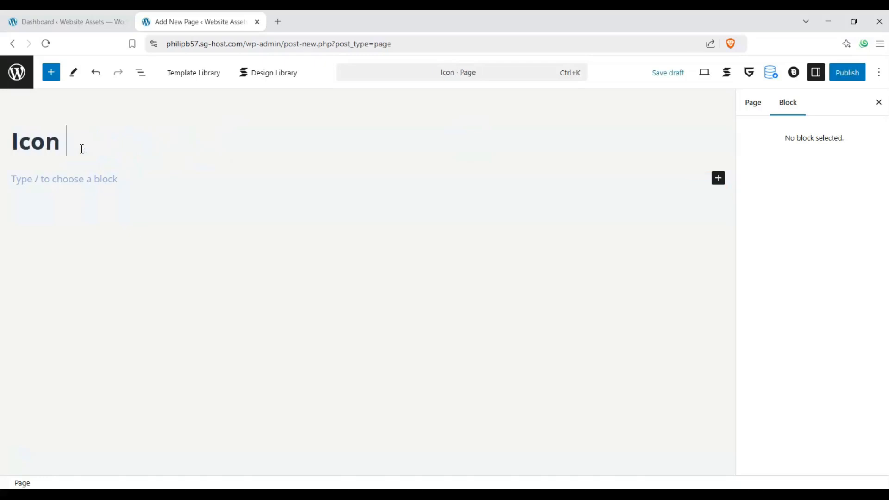
pyautogui.write('Lists')
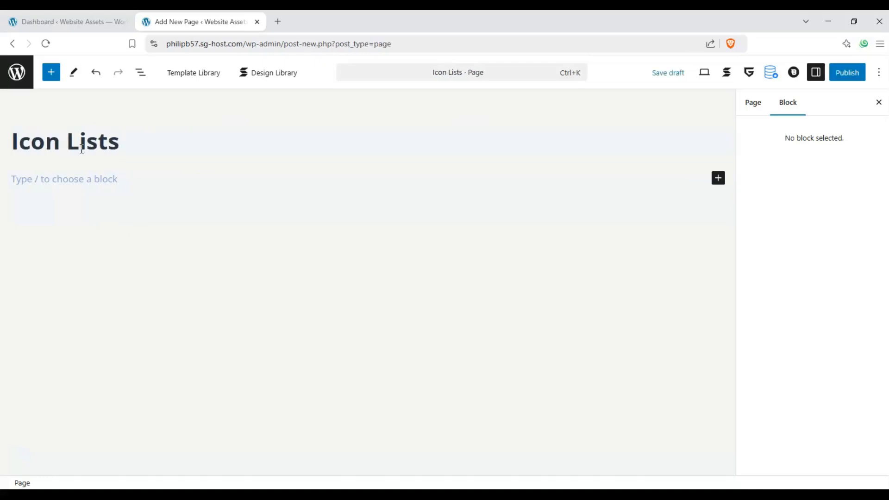
pyautogui.press('BackSpace')
pyautogui.write('s Test')
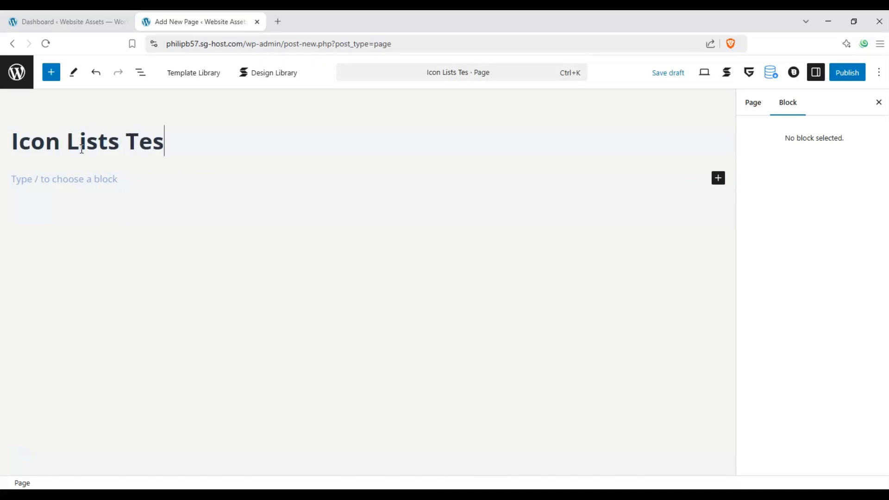
pyautogui.click(54, 190)
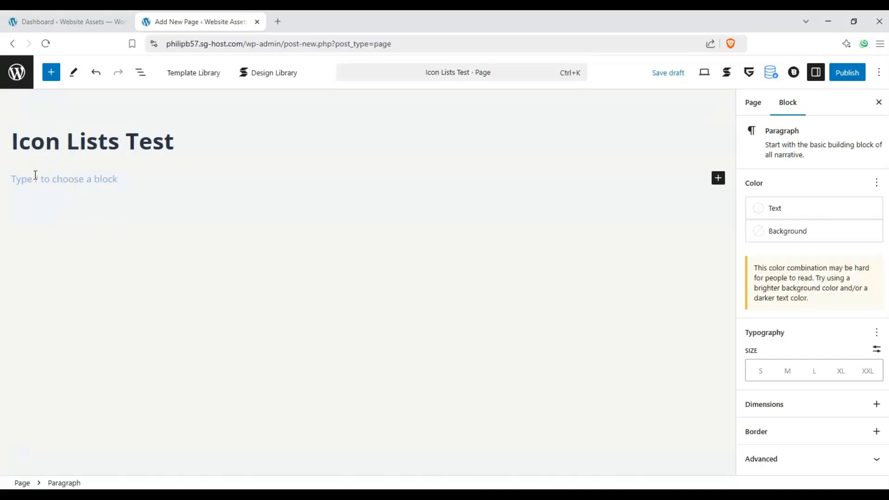
# - From the block inserter's Greenshift Elements, drop an Icon list block below the title
pyautogui.click(53, 73)
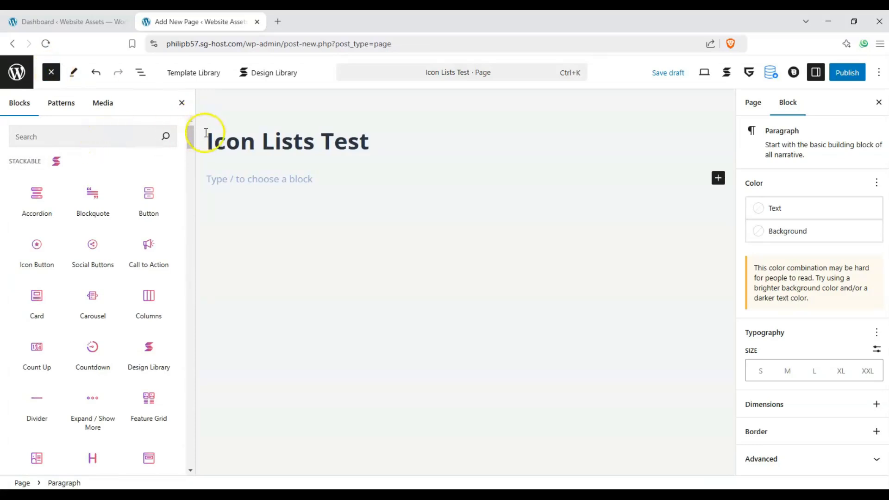
pyautogui.moveTo(190, 133); pyautogui.dragTo(190, 176)
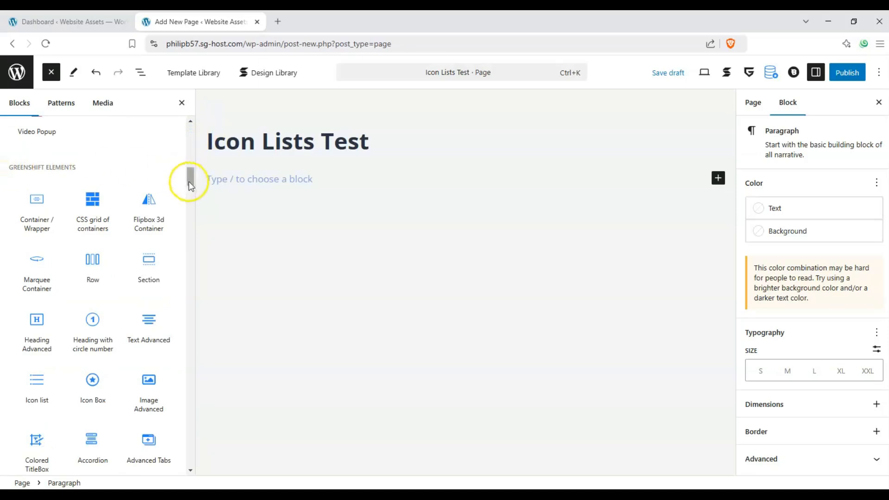
pyautogui.moveTo(190, 178); pyautogui.dragTo(189, 251)
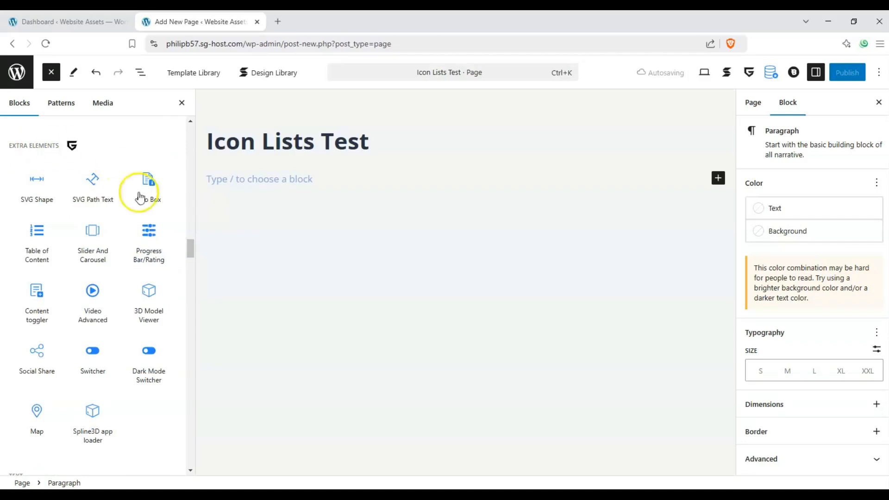
pyautogui.moveTo(190, 246); pyautogui.dragTo(191, 177)
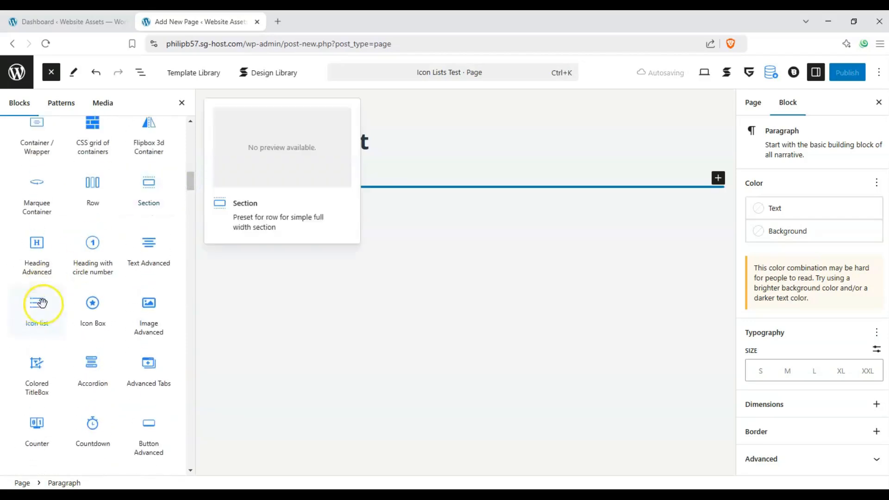
pyautogui.moveTo(22, 307); pyautogui.dragTo(250, 191)
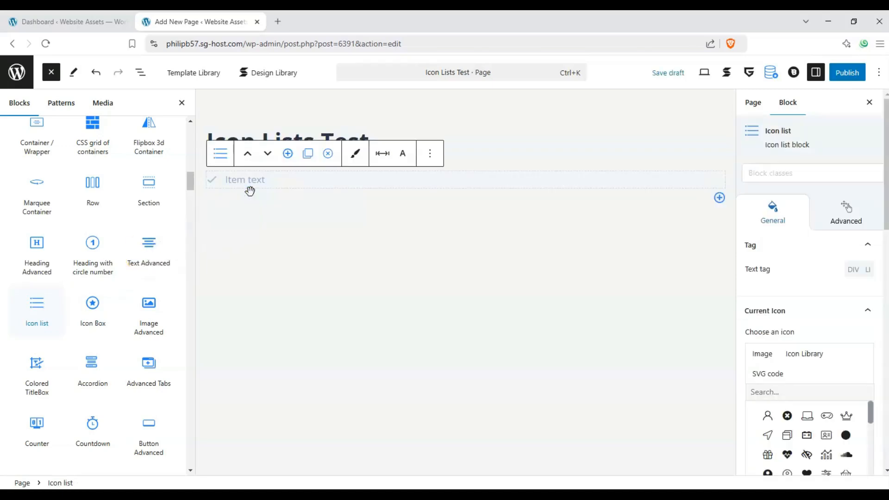
# - Close the inserter and add three more items so the list has four
pyautogui.click(51, 73)
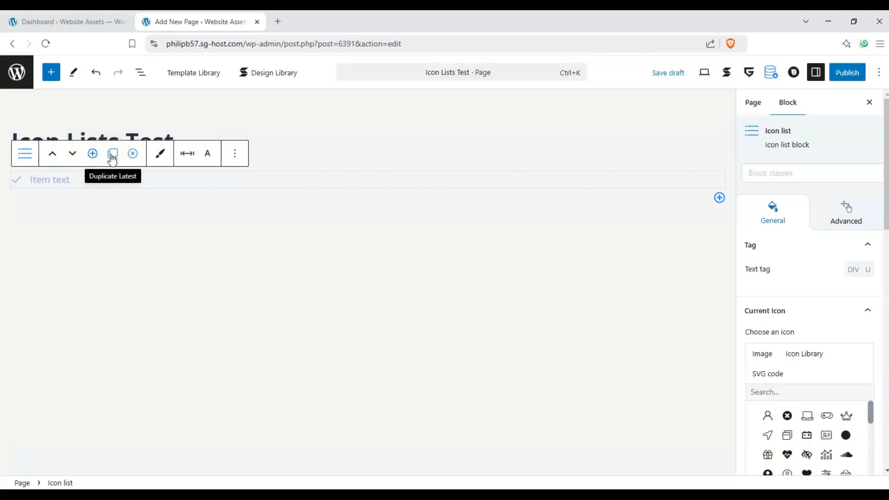
pyautogui.click(129, 158)
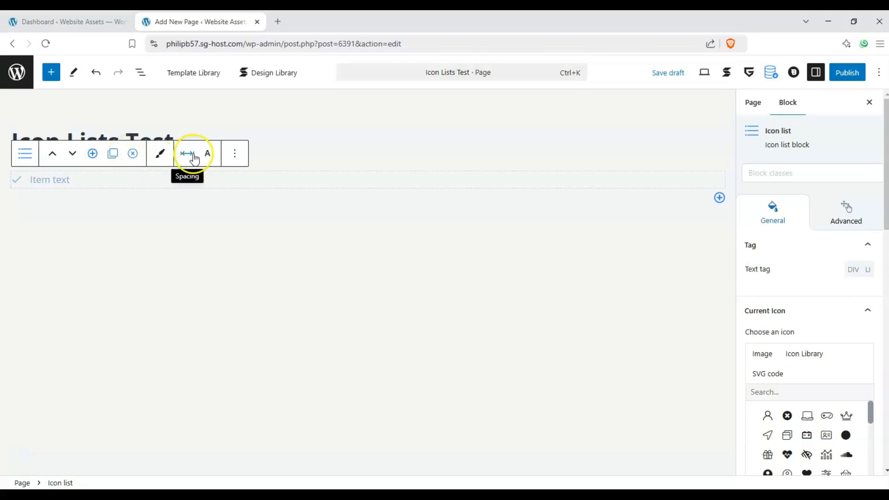
pyautogui.click(213, 156)
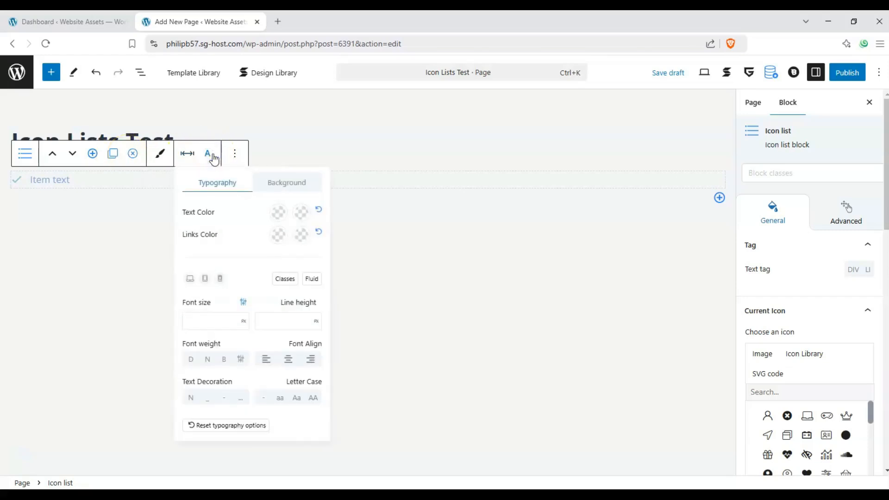
pyautogui.click(207, 155)
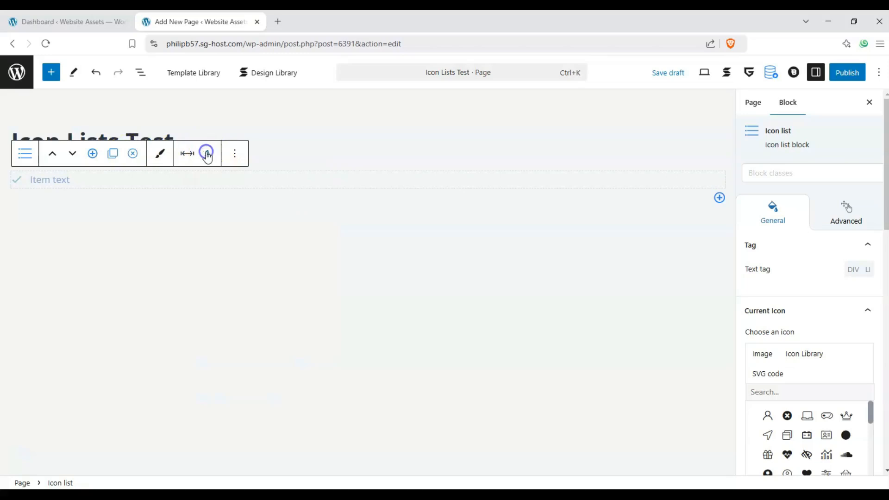
pyautogui.click(92, 153)
pyautogui.click(92, 153)
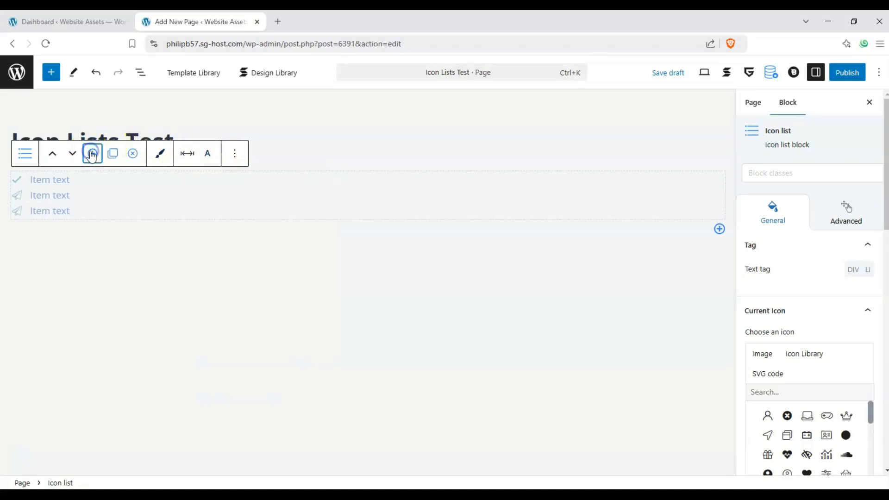
pyautogui.click(92, 153)
# - Keep the check-icon item first after test moves, and change its icon to a basket
pyautogui.click(20, 182)
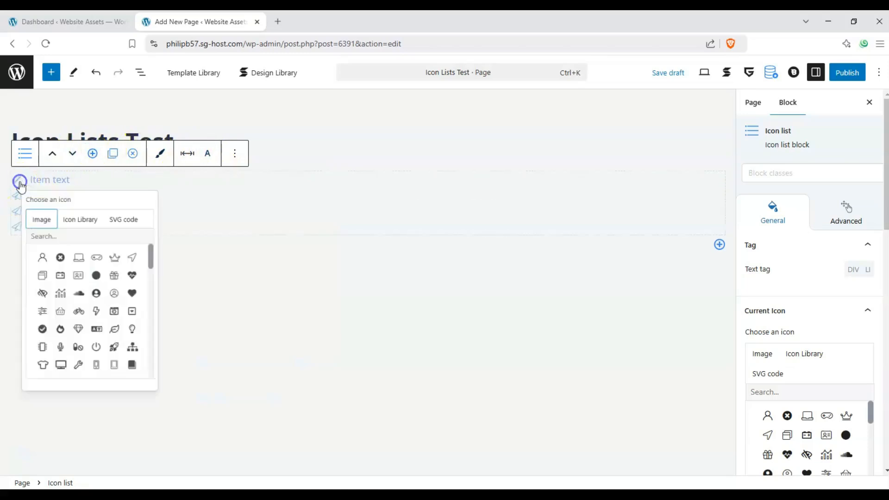
pyautogui.click(36, 180)
pyautogui.click(75, 157)
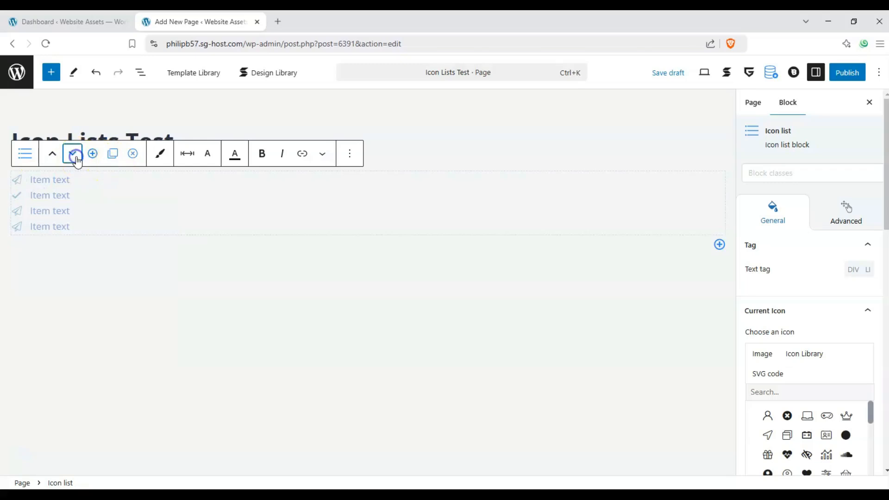
pyautogui.click(75, 157)
pyautogui.click(53, 157)
pyautogui.click(54, 157)
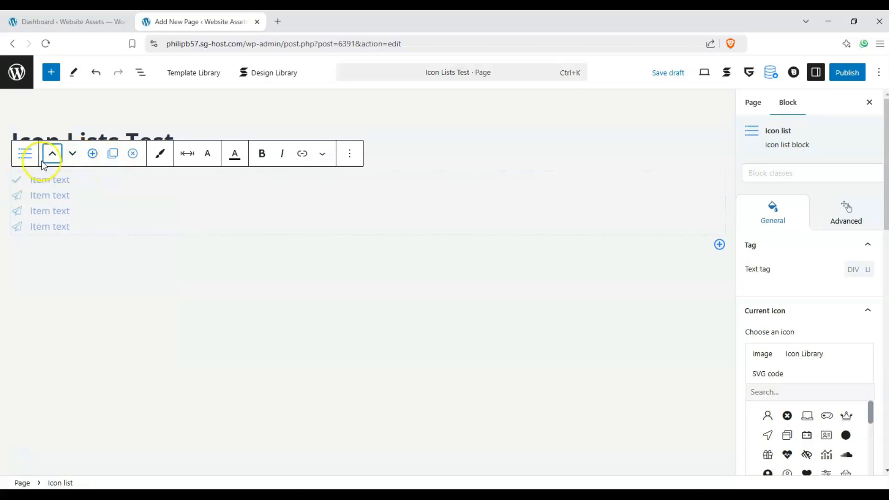
pyautogui.click(16, 180)
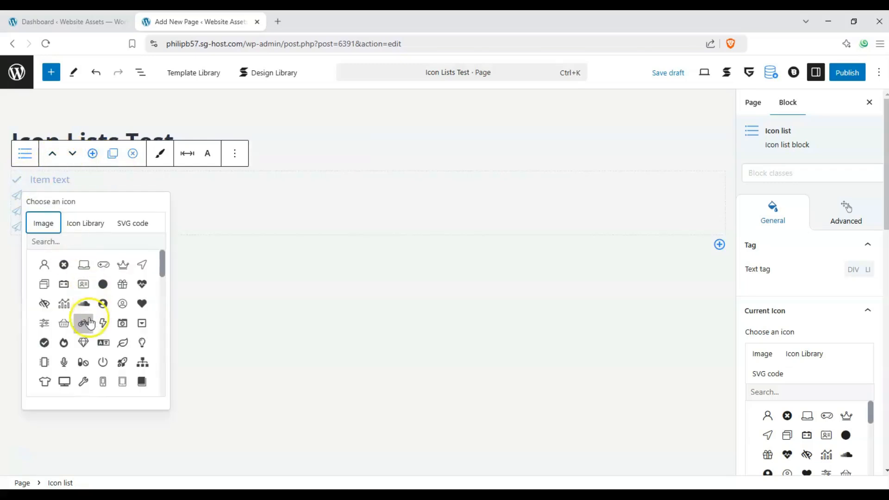
pyautogui.click(64, 322)
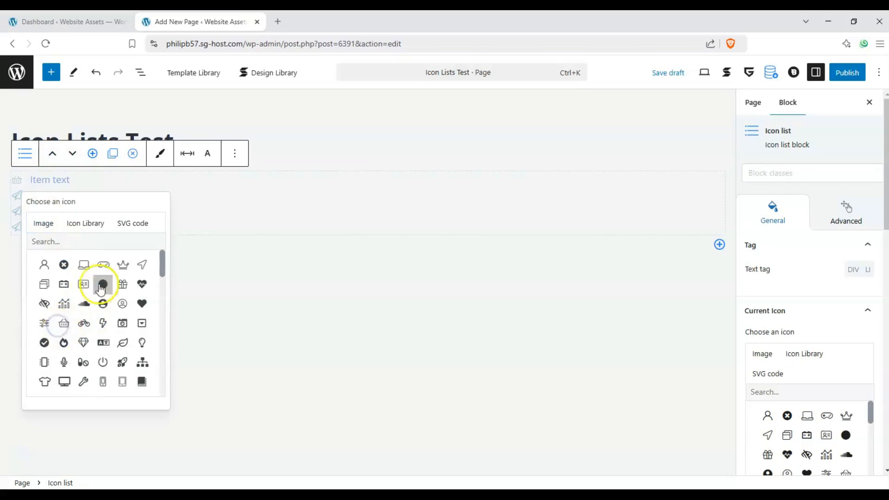
pyautogui.click(59, 176)
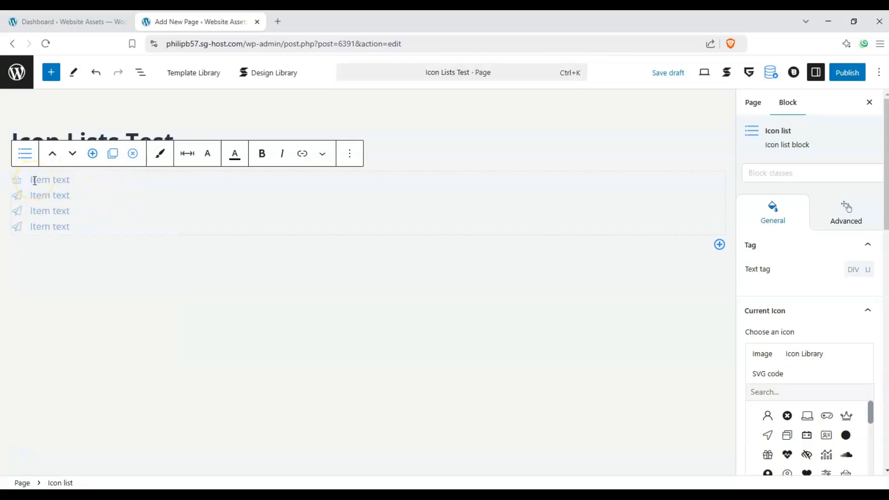
# - Label the four items Address, Number, Email and country
pyautogui.write('Ad')
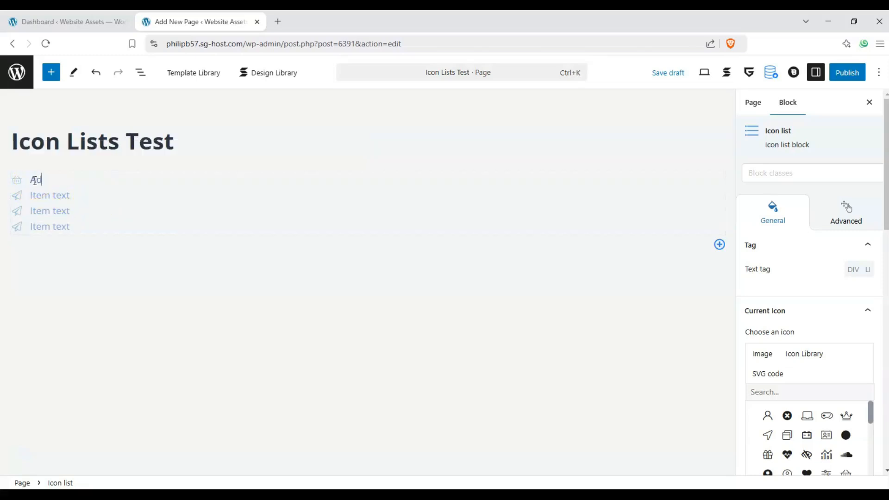
pyautogui.write('dresss')
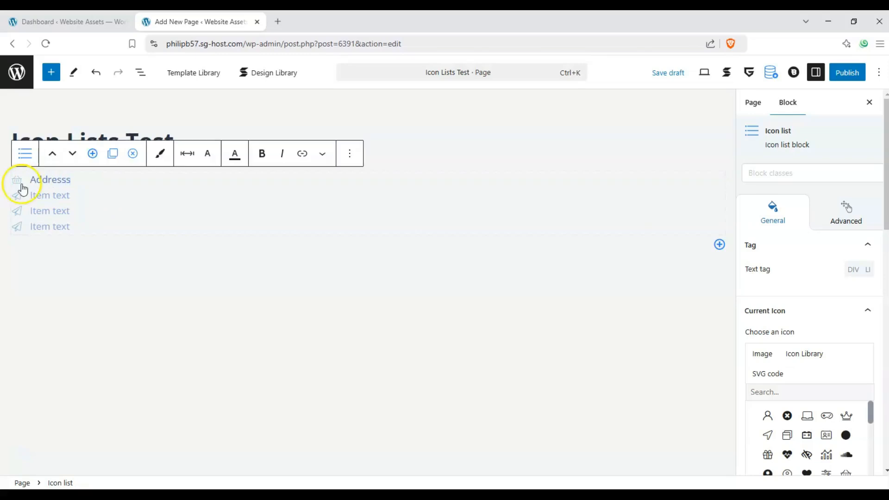
pyautogui.press('BackSpace')
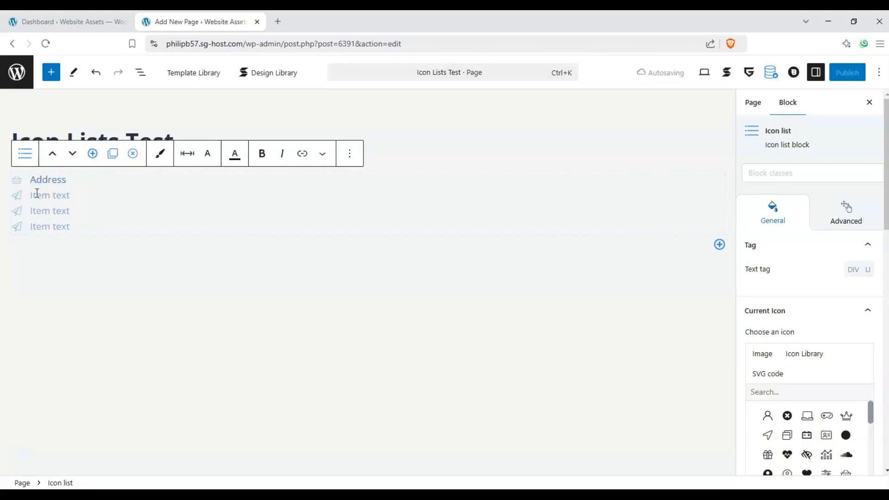
pyautogui.click(37, 193)
pyautogui.write('Number')
pyautogui.click(45, 214)
pyautogui.write('Email')
pyautogui.click(45, 226)
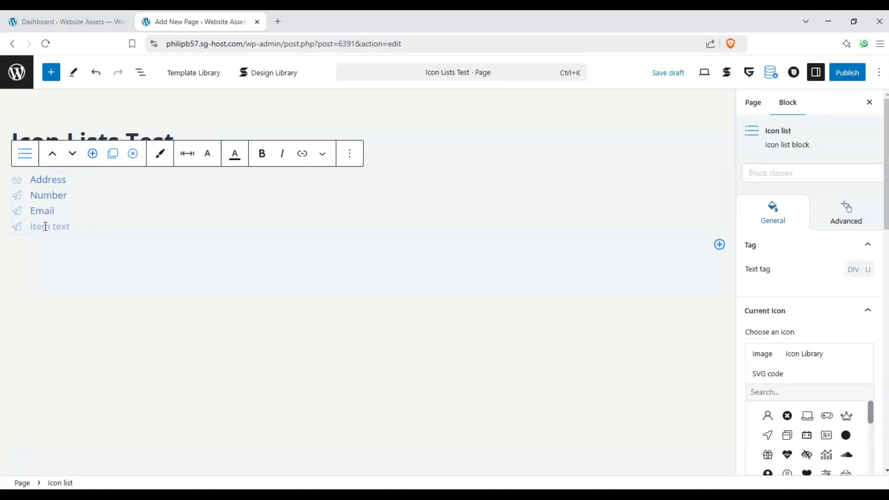
pyautogui.write('country')
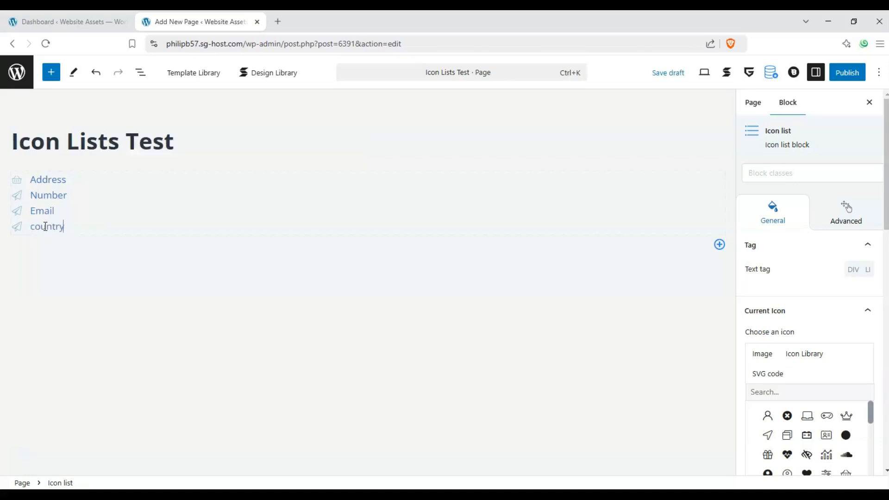
# - Keep Address at the top after a test move, and open its icon choices
pyautogui.click(15, 180)
pyautogui.click(81, 184)
pyautogui.click(72, 154)
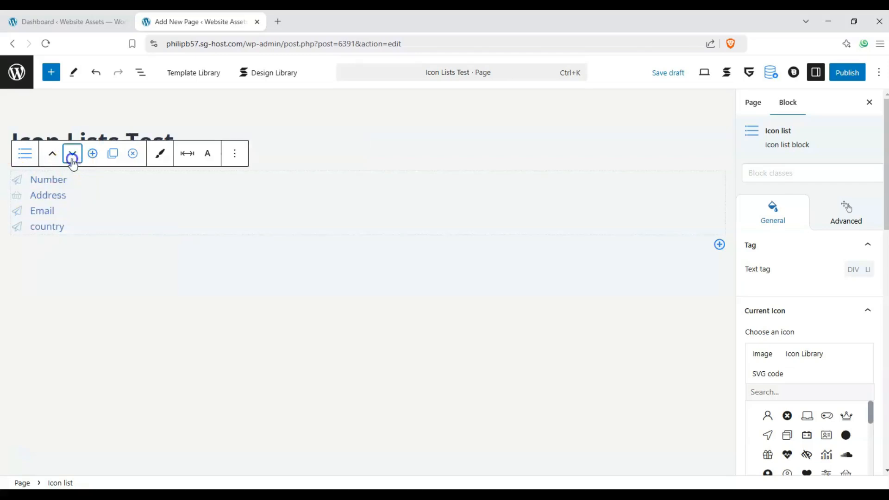
pyautogui.click(52, 155)
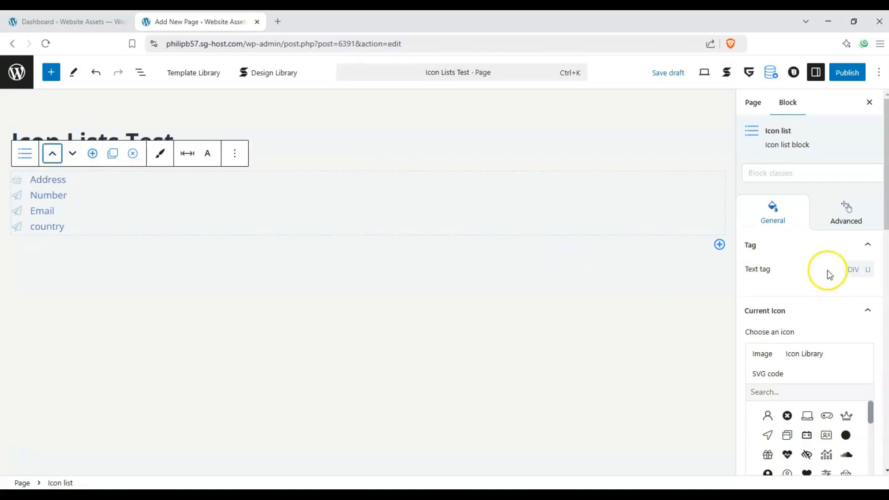
pyautogui.scroll(-4, 796, 282)
pyautogui.scroll(-5, 781, 268)
pyautogui.scroll(8, 785, 261)
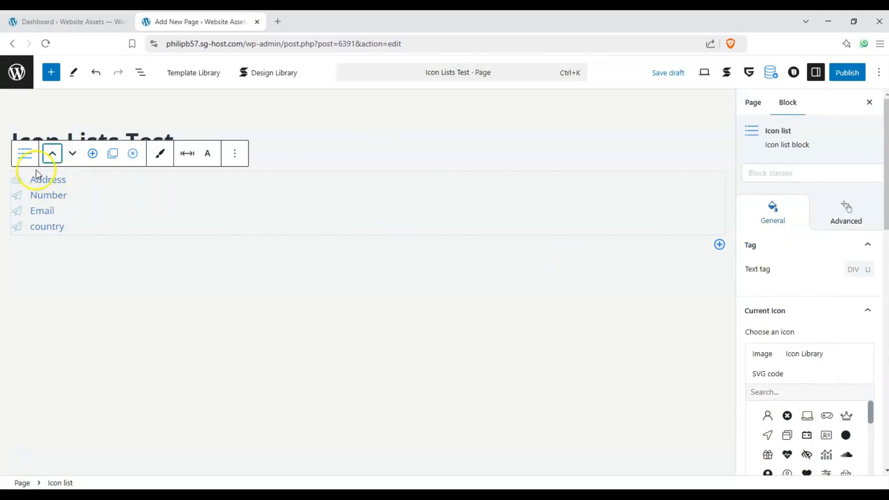
pyautogui.click(18, 181)
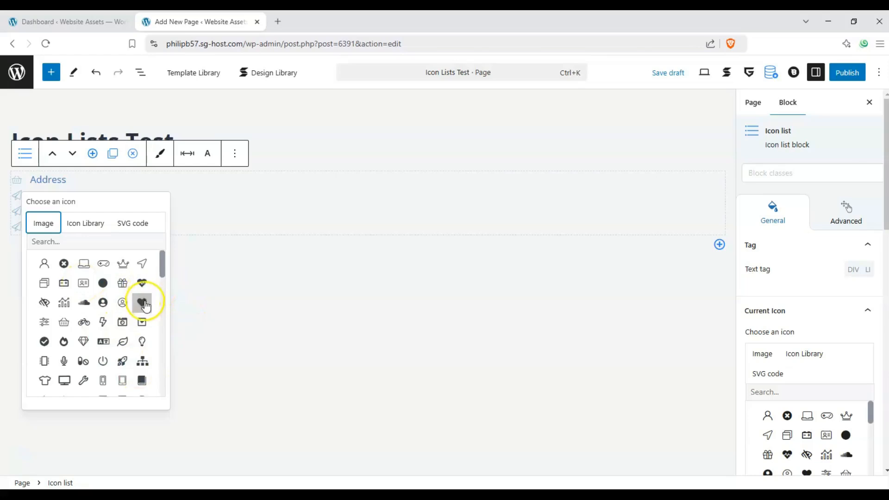
# - Choose the anchor icon for the Address item
pyautogui.scroll(-3, 145, 305)
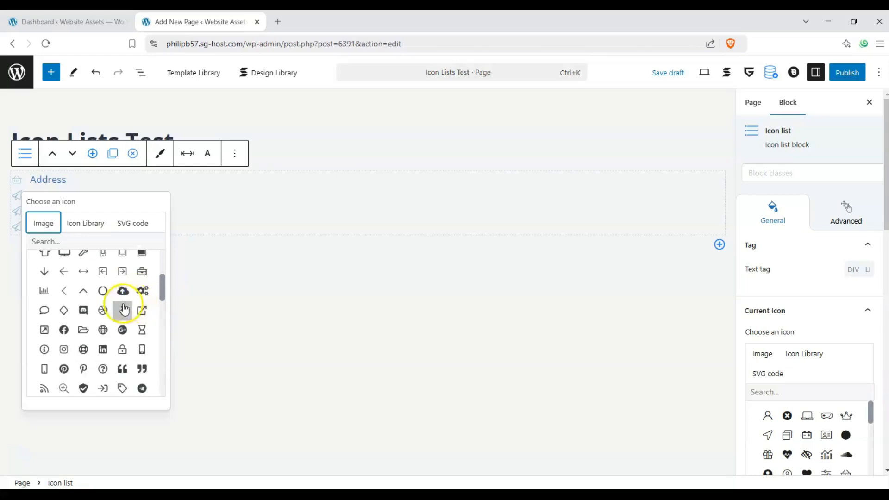
pyautogui.moveTo(162, 299); pyautogui.dragTo(147, 385)
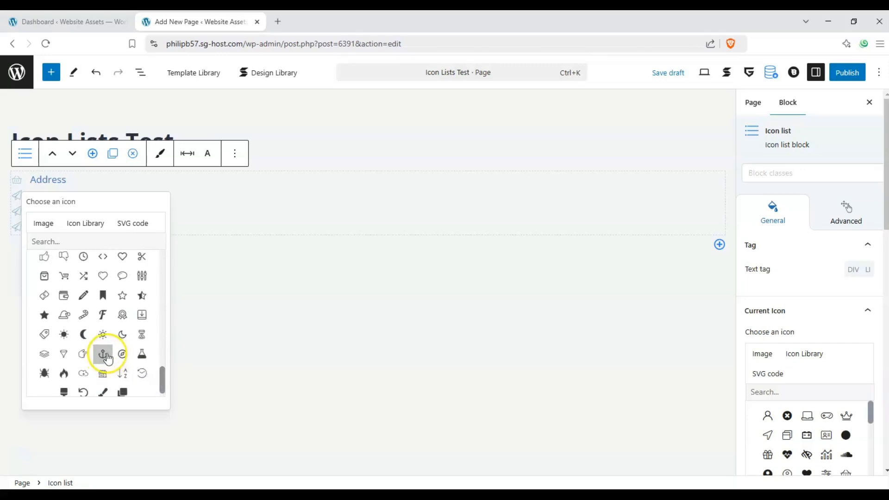
pyautogui.click(41, 186)
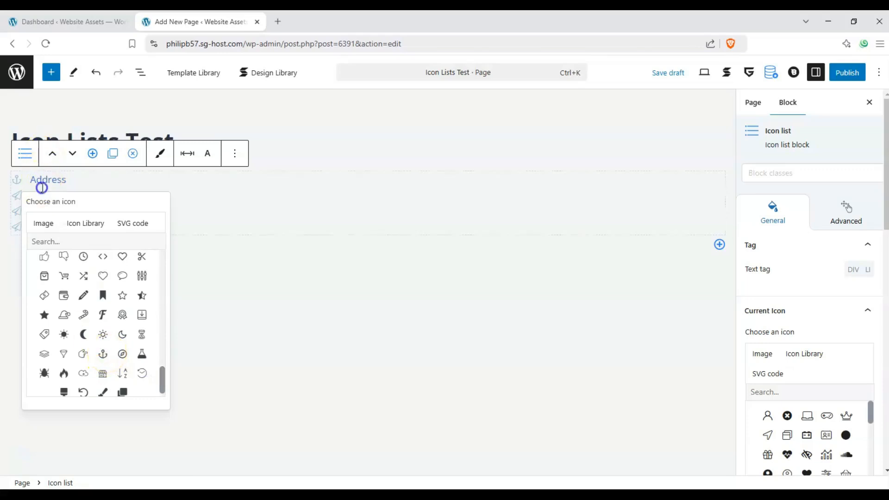
# - Edit the Address text, placing the caret at the end of 'Address'
pyautogui.moveTo(31, 186); pyautogui.dragTo(81, 186)
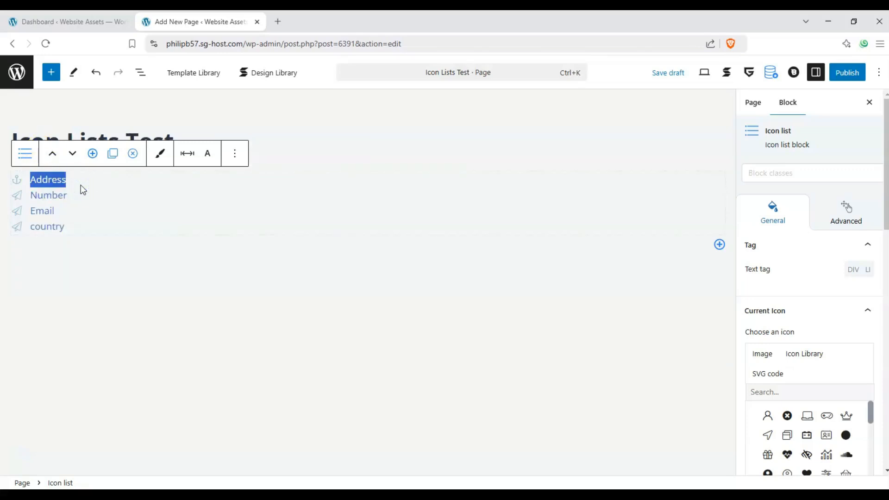
pyautogui.click(59, 179)
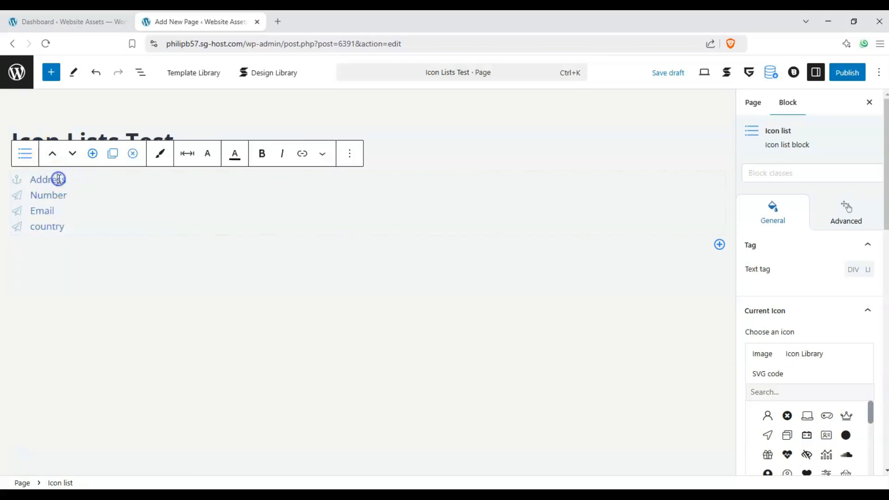
pyautogui.doubleClick(61, 181)
pyautogui.click(65, 180)
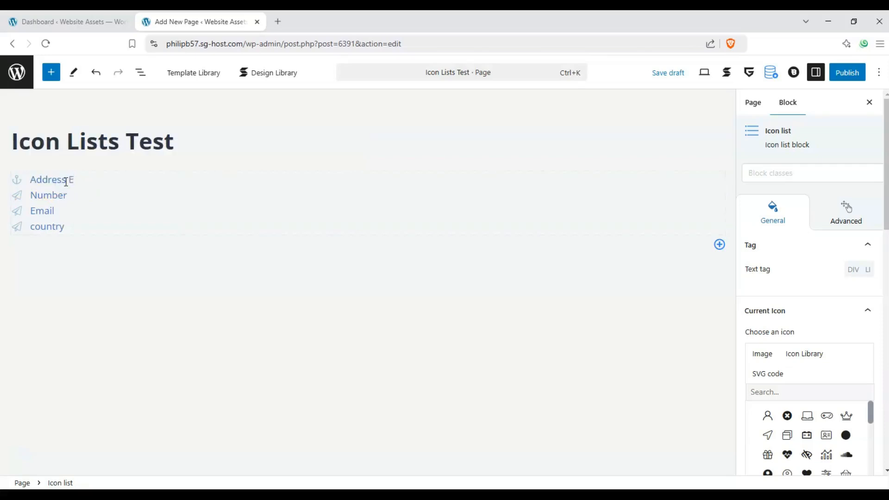
pyautogui.write('E')
pyautogui.press('BackSpace')
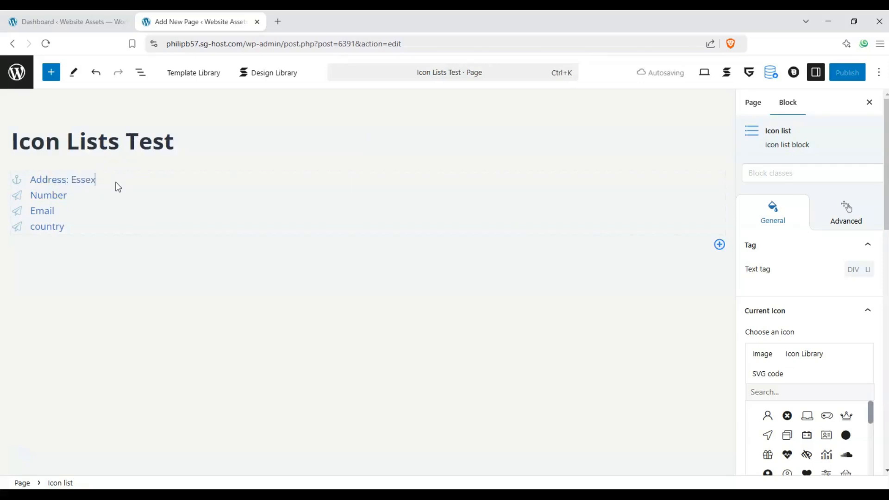
# - Give the Number item a phone icon and move to the end of its text
pyautogui.click(16, 195)
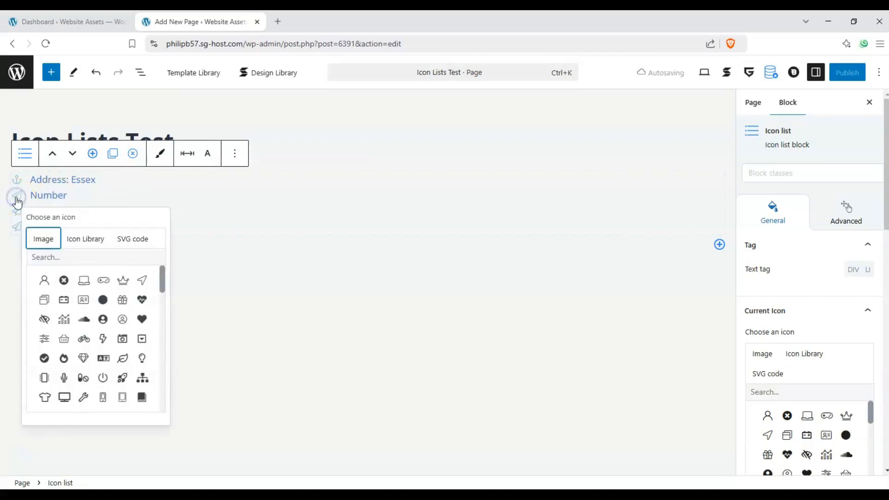
pyautogui.moveTo(163, 280); pyautogui.dragTo(162, 294)
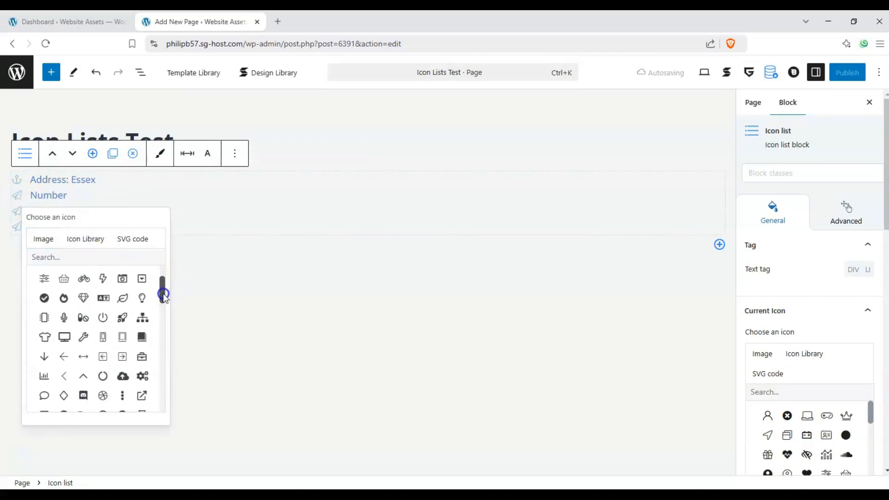
pyautogui.click(104, 336)
pyautogui.click(80, 197)
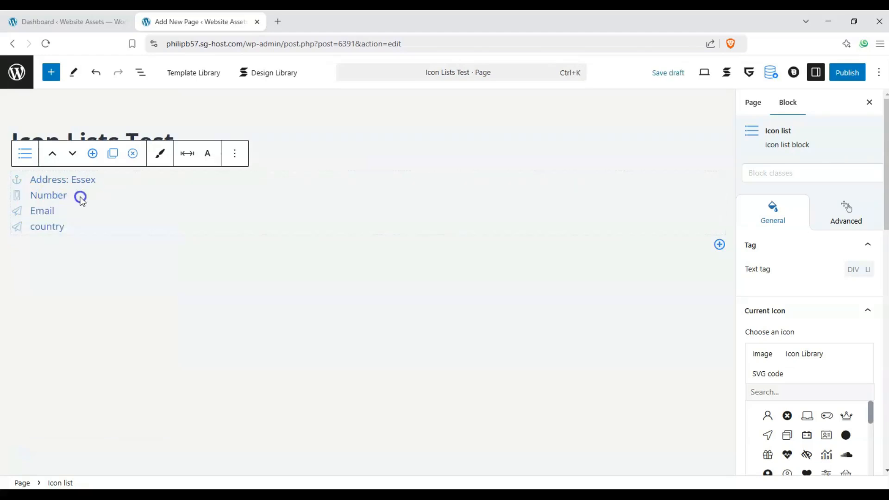
pyautogui.click(65, 200)
pyautogui.press('Right')
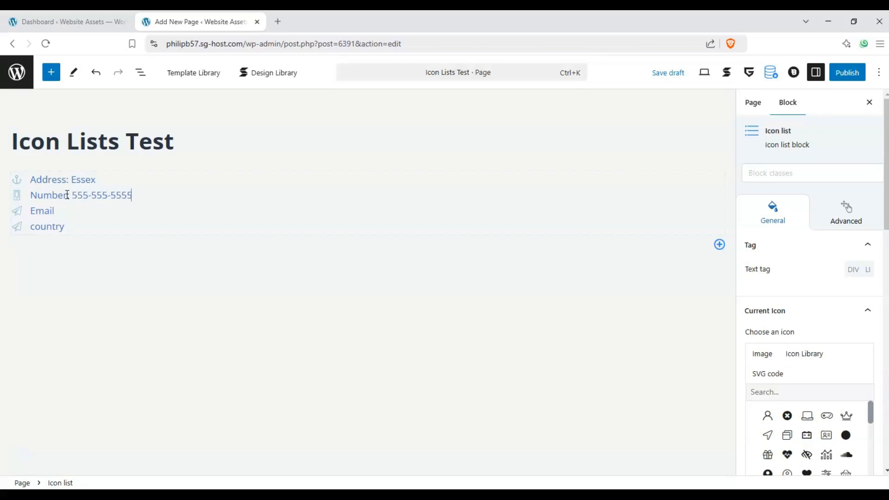
# - Keep Email's icon and add a colon after 'Email'
pyautogui.click(17, 210)
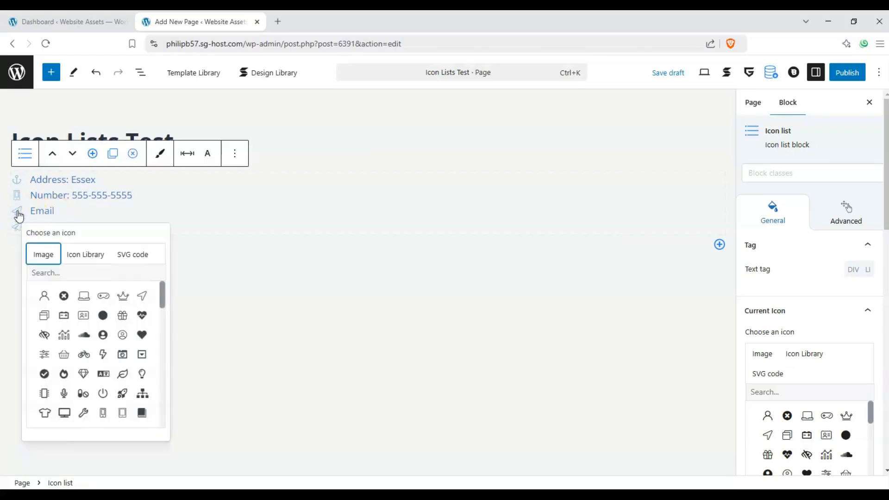
pyautogui.click(65, 217)
pyautogui.click(53, 211)
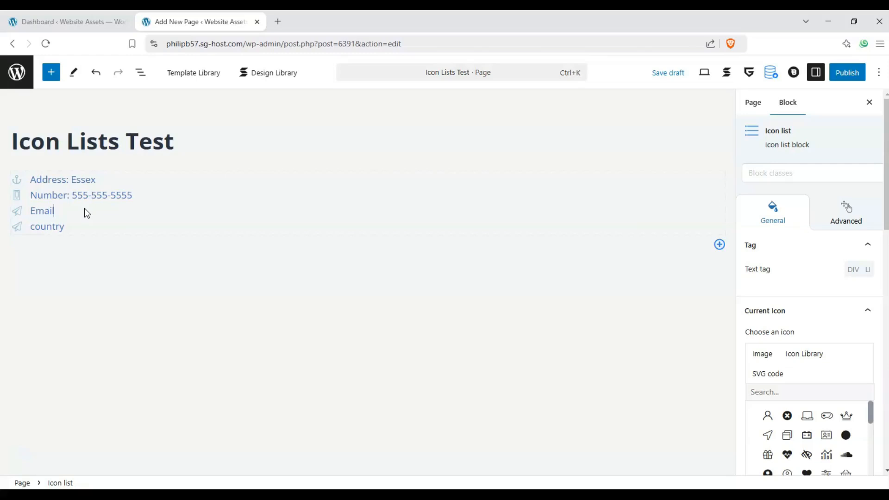
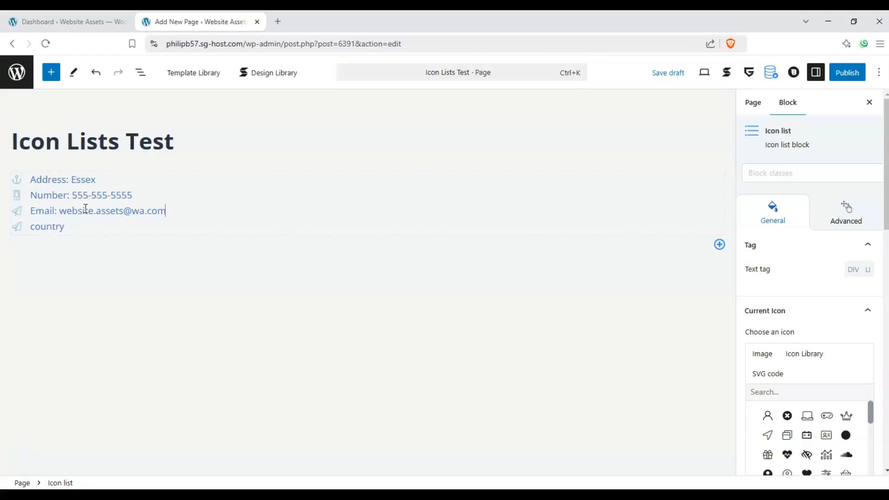
# - Give the country item a crown icon and add a colon after its label
pyautogui.click(25, 229)
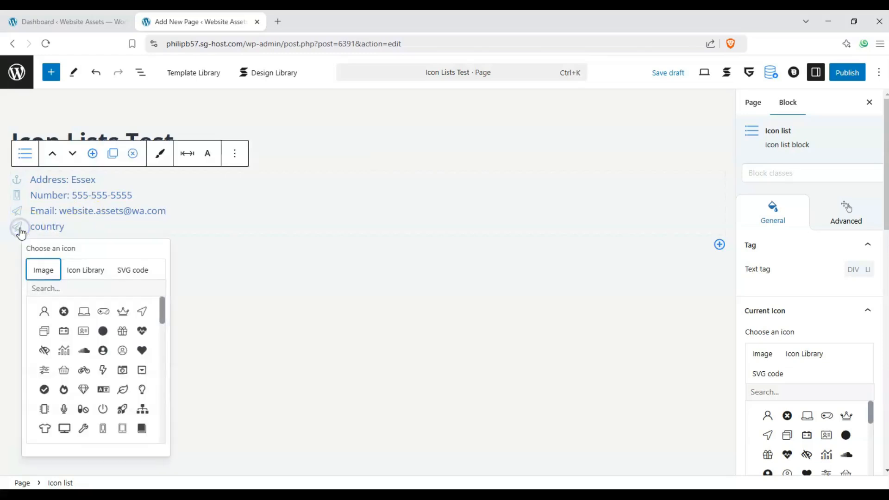
pyautogui.click(128, 310)
pyautogui.click(62, 226)
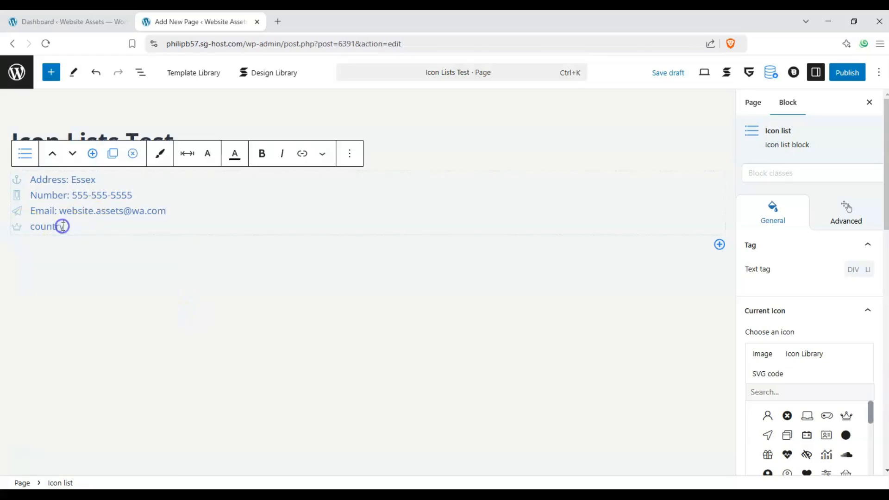
pyautogui.write(': United Kingdom')
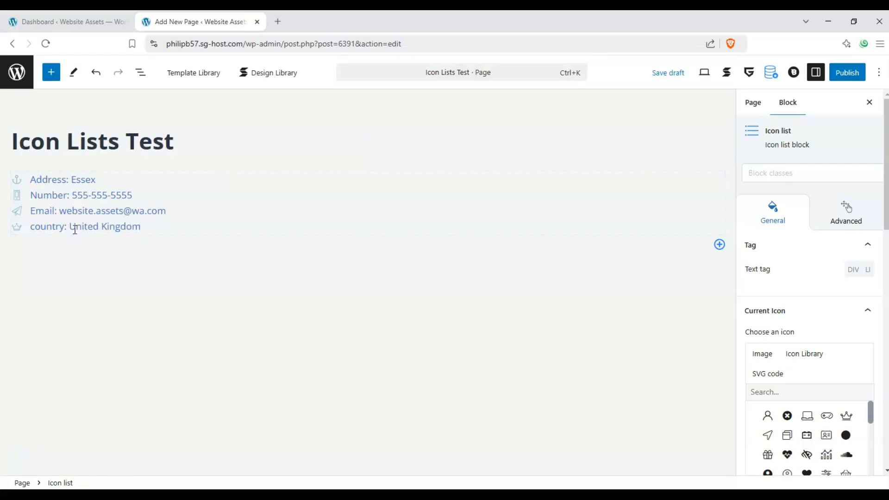
pyautogui.click(126, 230)
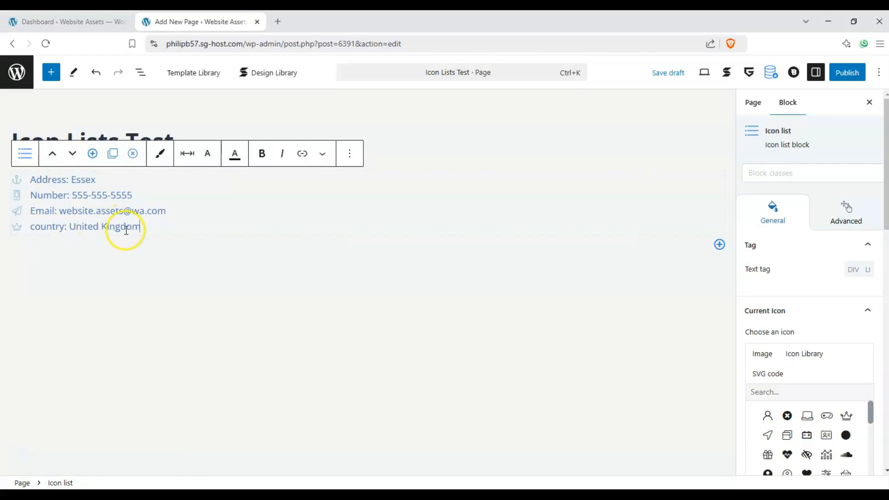
# - Move Number and Email above Address, giving Number, Email, Address, country
pyautogui.click(19, 218)
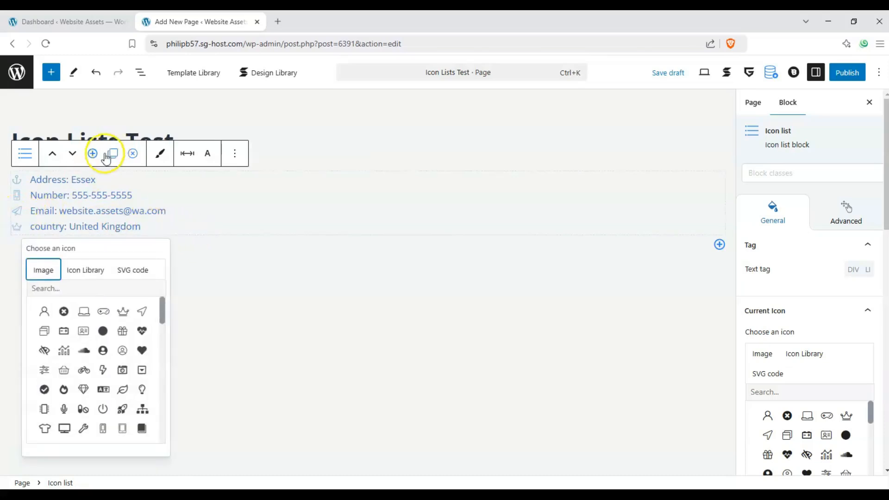
pyautogui.click(75, 156)
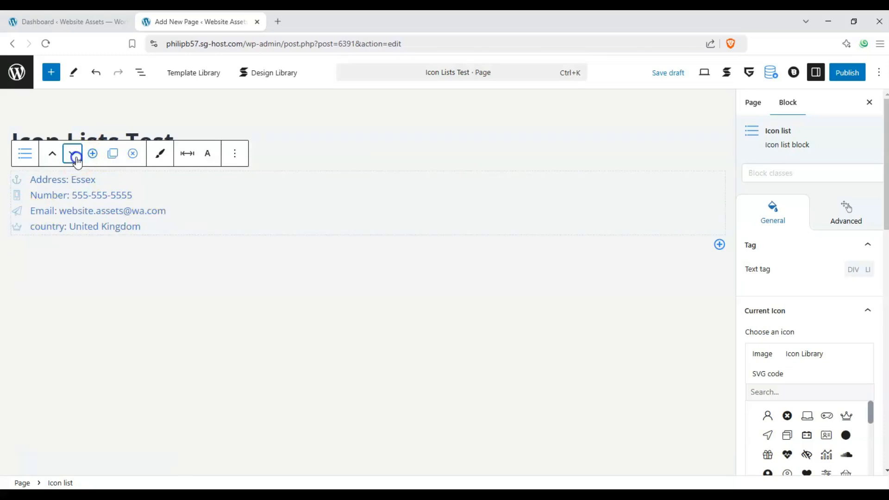
pyautogui.click(15, 202)
pyautogui.click(53, 153)
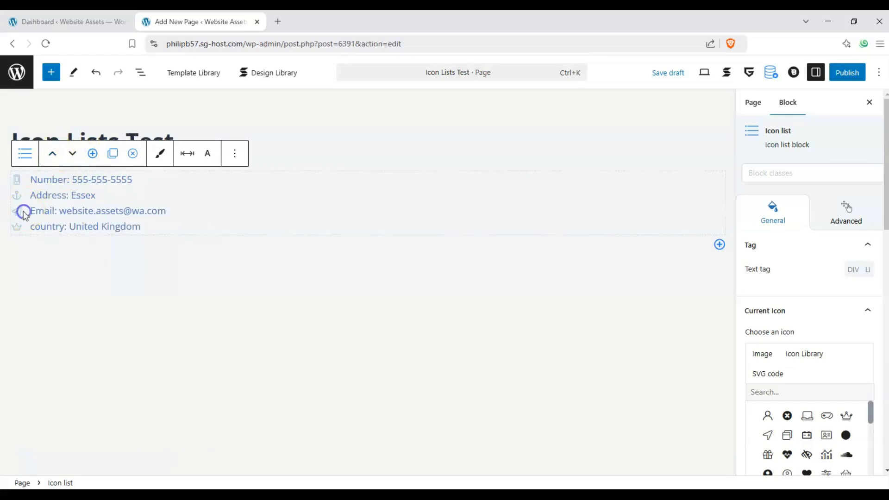
pyautogui.click(52, 153)
pyautogui.click(79, 210)
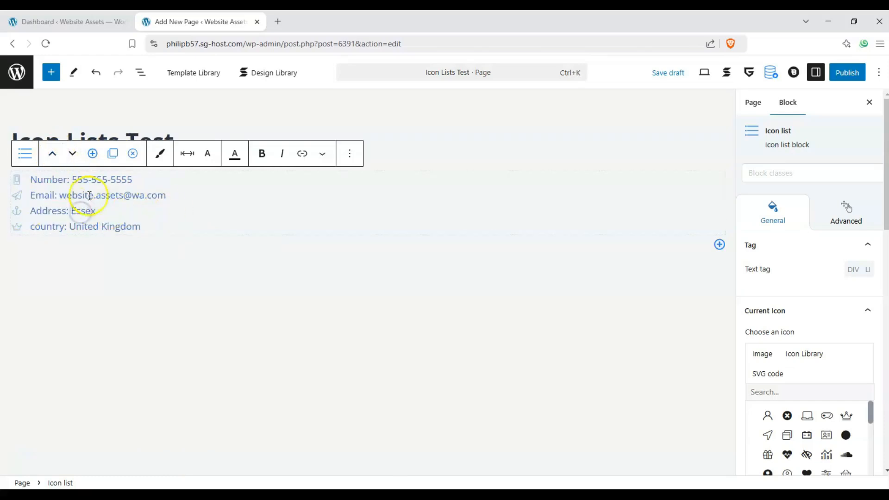
pyautogui.click(180, 214)
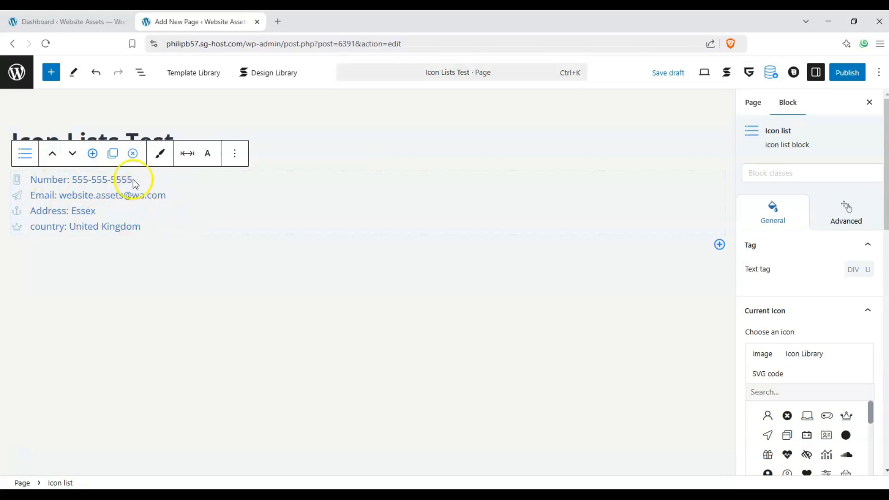
# - Try then remove the Perspective and rotate style class, and set the text tag to DIV
pyautogui.click(801, 180)
pyautogui.click(801, 295)
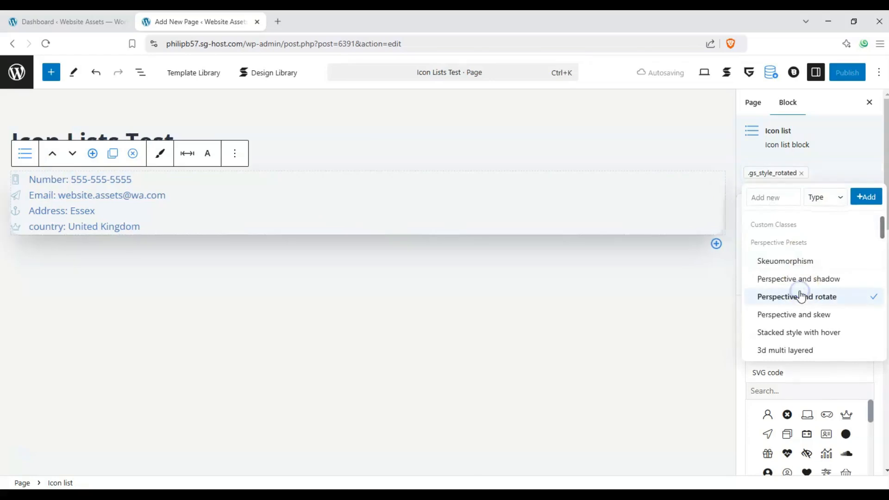
pyautogui.click(807, 176)
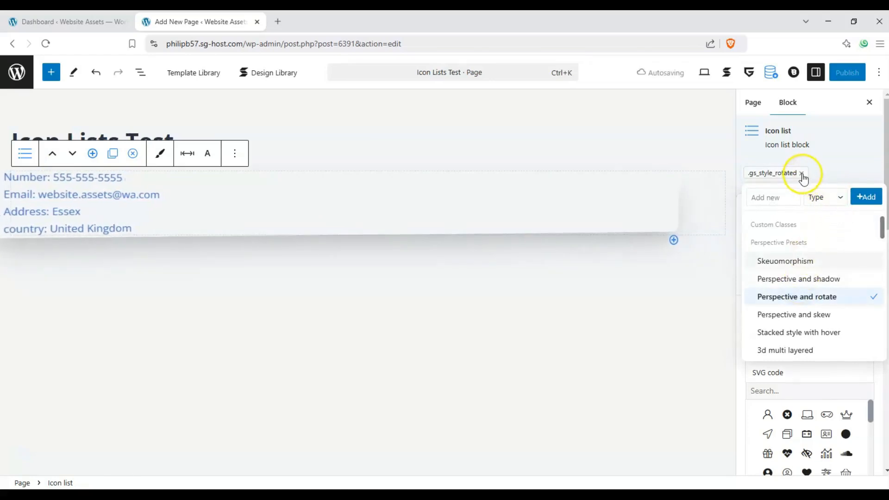
pyautogui.click(801, 174)
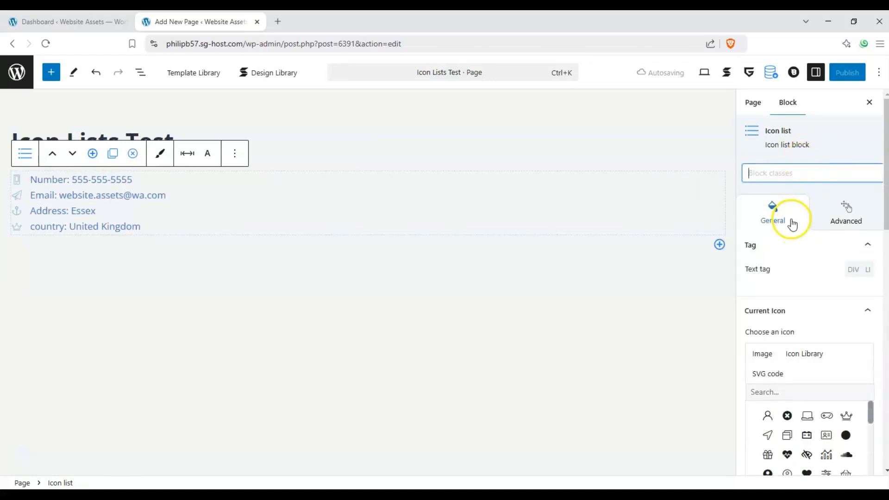
pyautogui.scroll(-1, 792, 224)
pyautogui.click(770, 252)
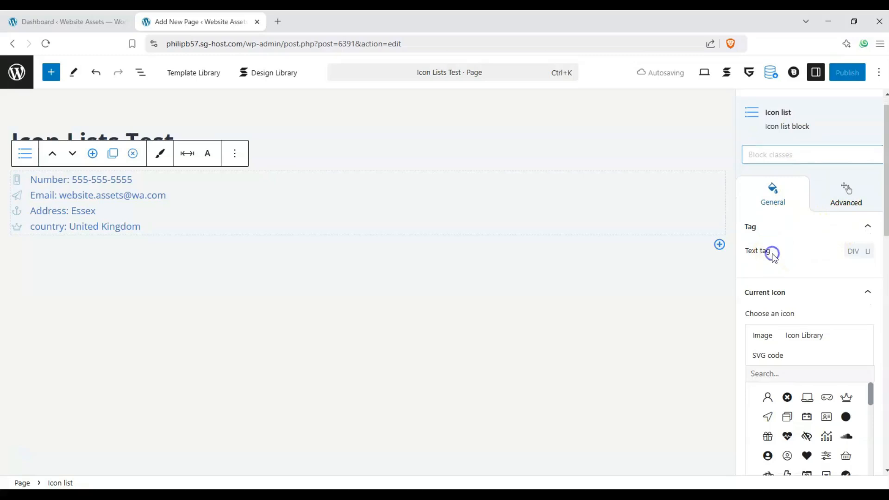
pyautogui.click(854, 253)
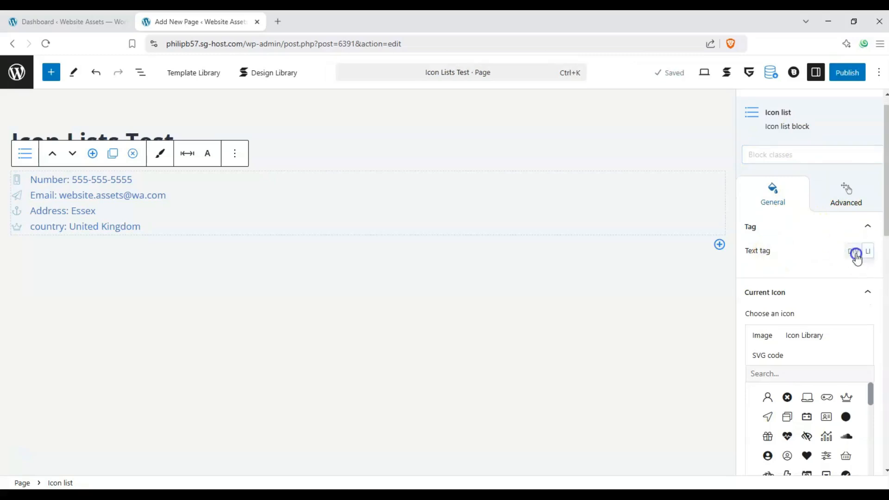
pyautogui.click(866, 226)
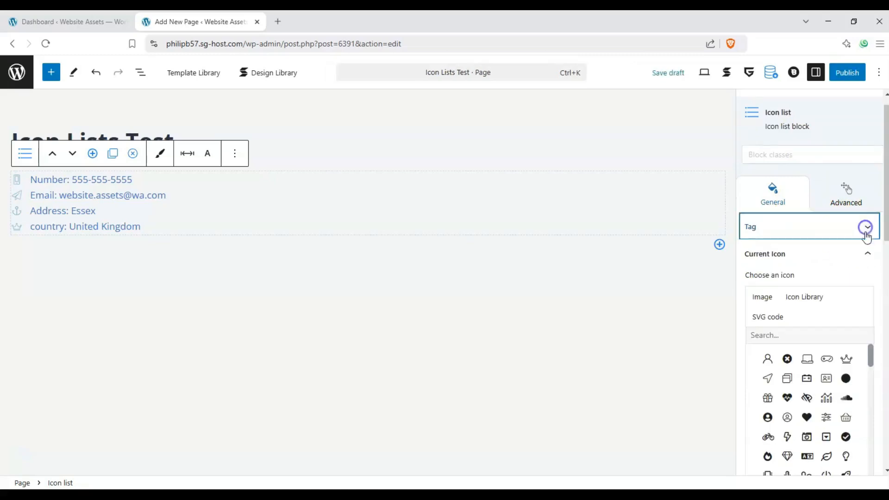
pyautogui.scroll(-2, 787, 301)
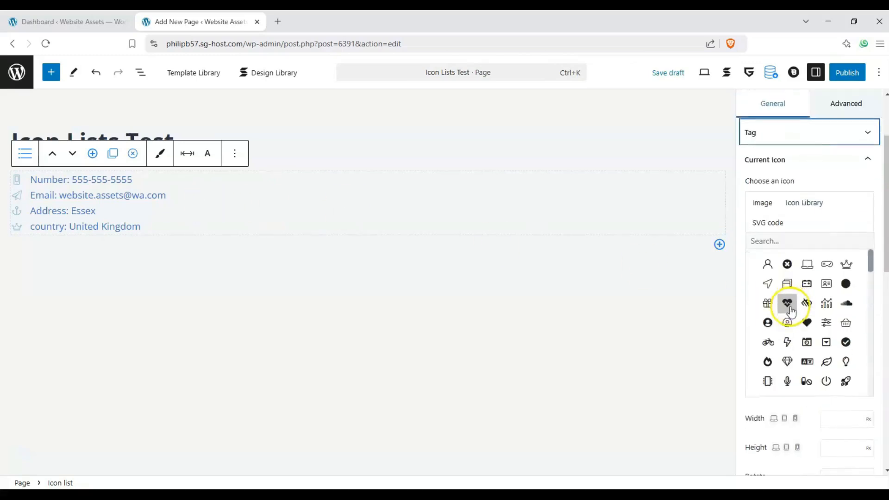
pyautogui.scroll(2, 851, 260)
pyautogui.click(862, 252)
pyautogui.click(861, 276)
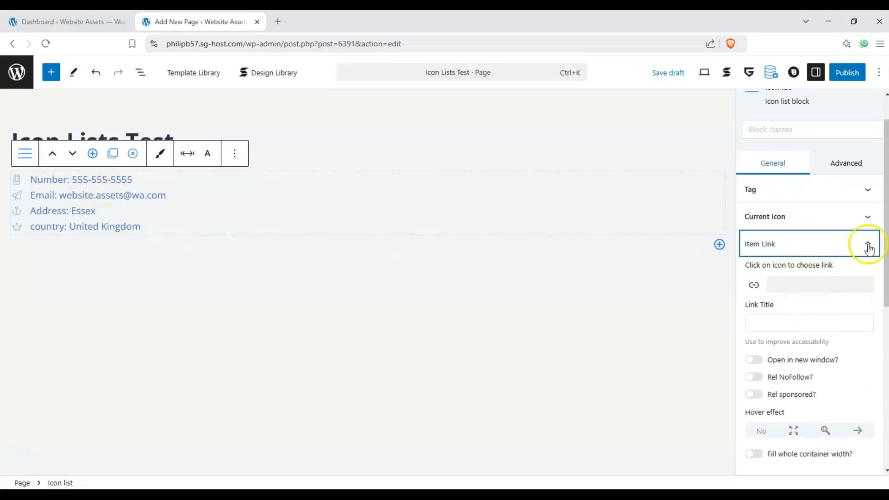
pyautogui.click(802, 328)
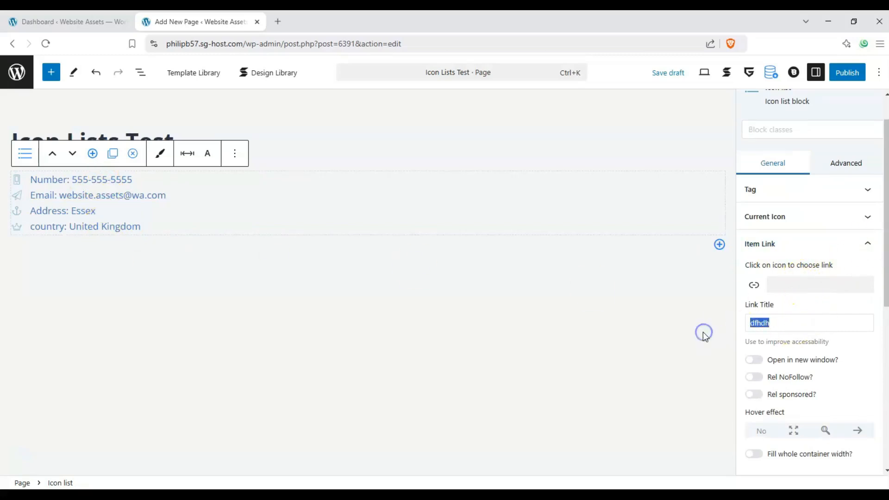
pyautogui.click(19, 183)
pyautogui.click(58, 180)
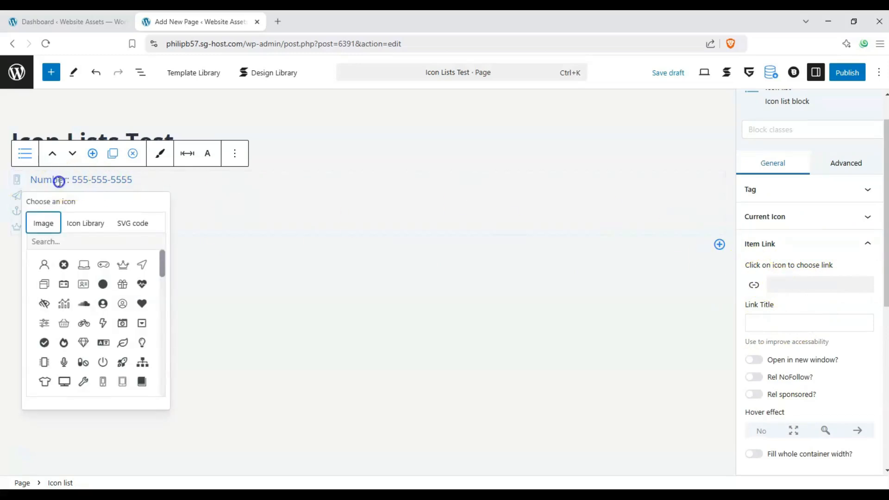
pyautogui.click(805, 291)
pyautogui.click(749, 286)
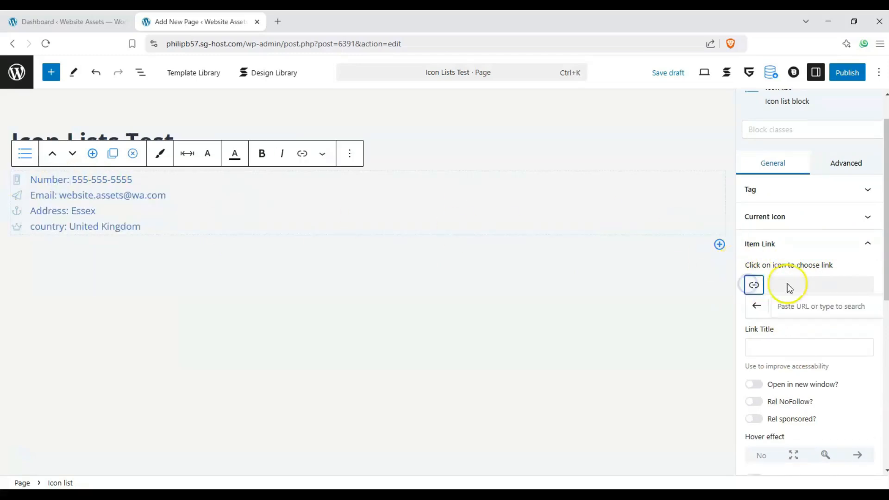
pyautogui.click(776, 283)
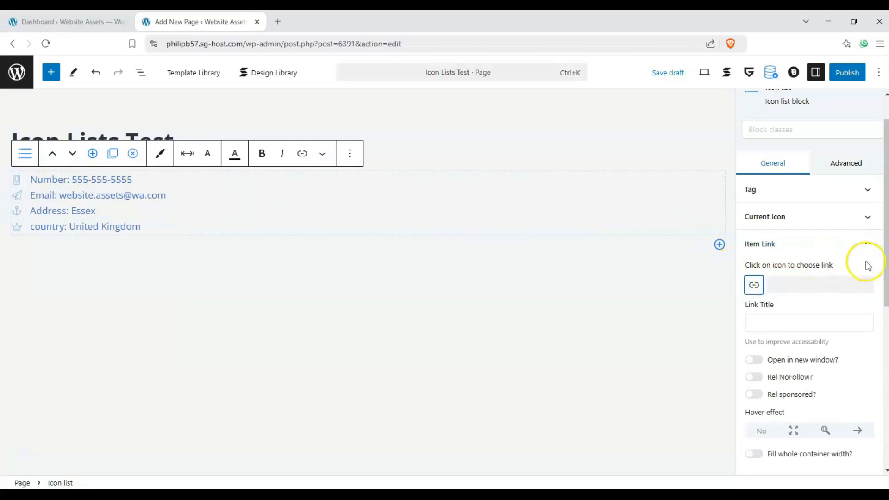
pyautogui.scroll(-2, 866, 264)
pyautogui.scroll(1, 860, 278)
pyautogui.click(866, 202)
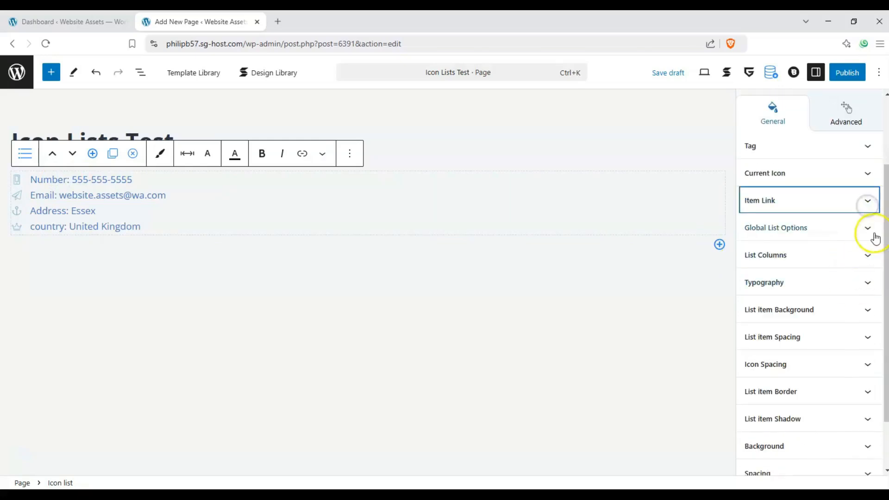
# - In Global List Options, toggle Disable Icons on and back off
pyautogui.click(867, 229)
pyautogui.scroll(2, 834, 234)
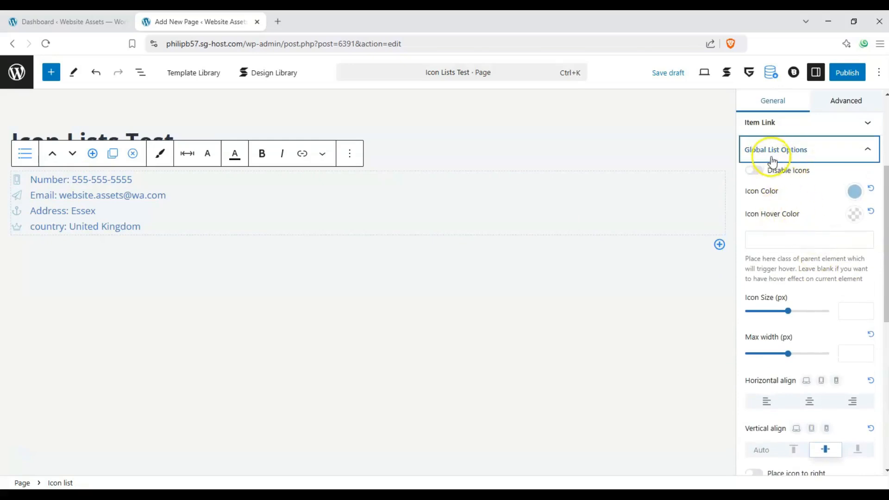
pyautogui.click(752, 172)
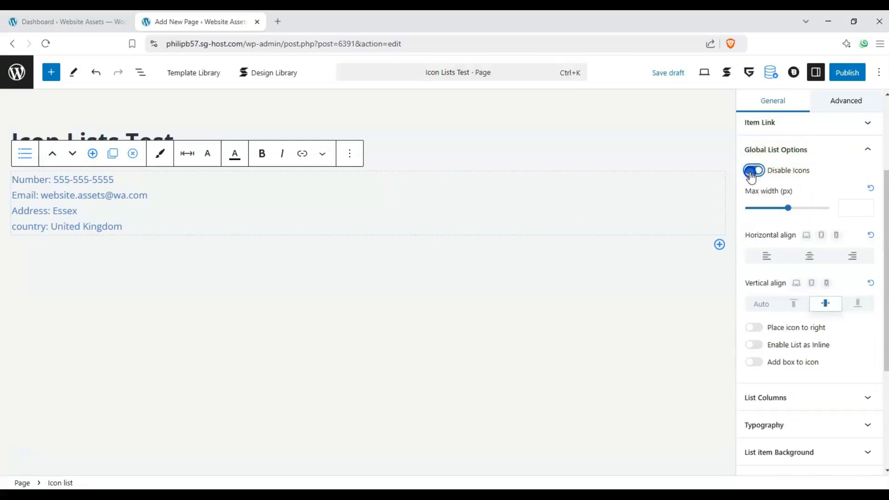
pyautogui.click(752, 173)
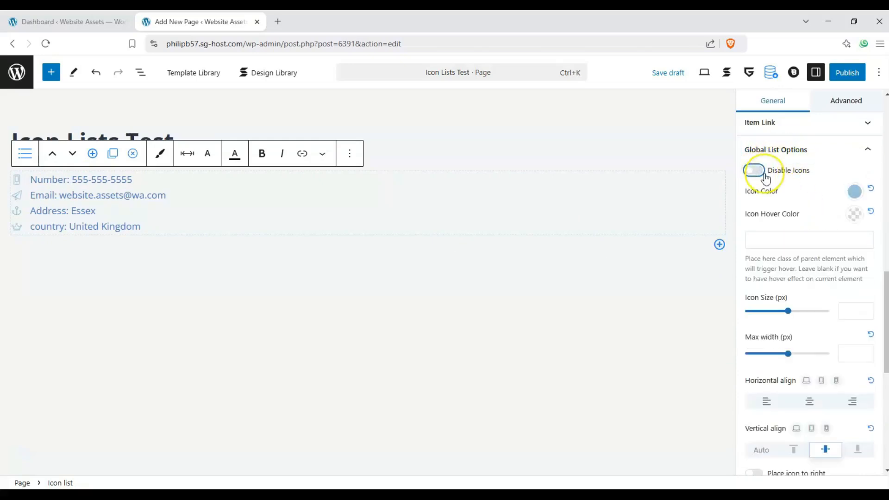
# - Set the icon colour to red and the icon hover colour to #302E2E
pyautogui.click(854, 190)
pyautogui.moveTo(799, 318); pyautogui.dragTo(740, 315)
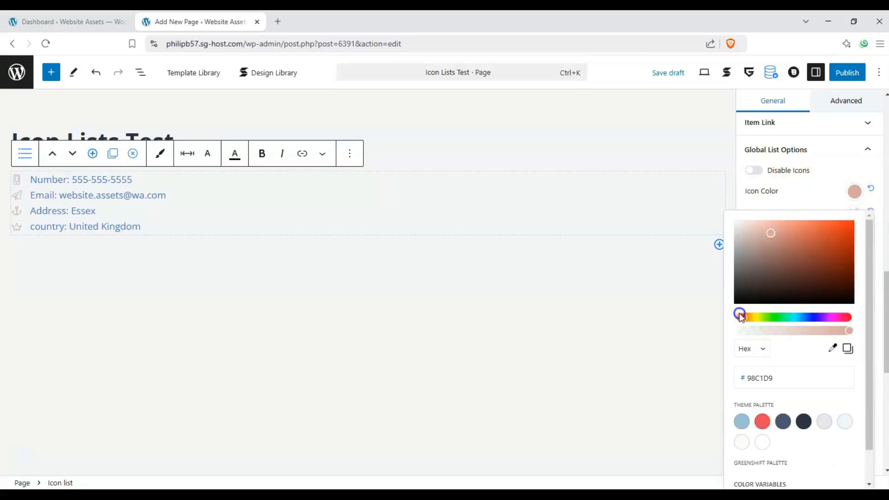
pyautogui.moveTo(822, 240); pyautogui.dragTo(849, 224)
pyautogui.click(782, 192)
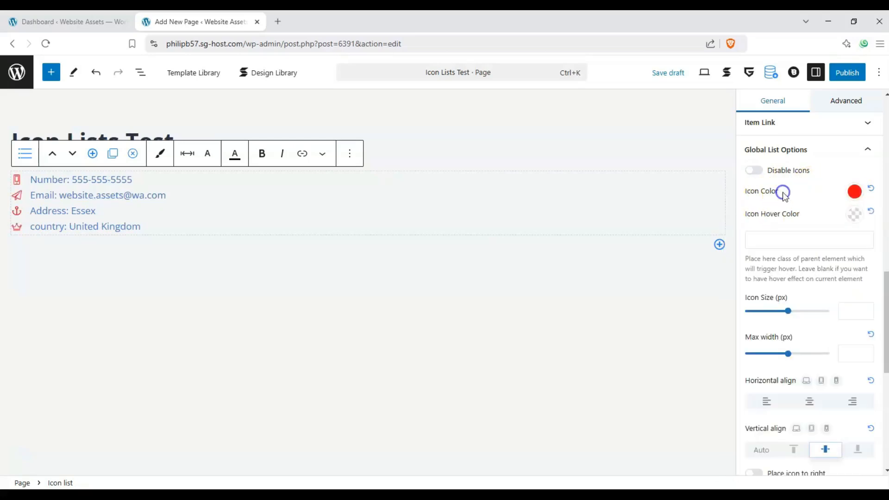
pyautogui.click(841, 215)
pyautogui.moveTo(754, 319); pyautogui.dragTo(740, 311)
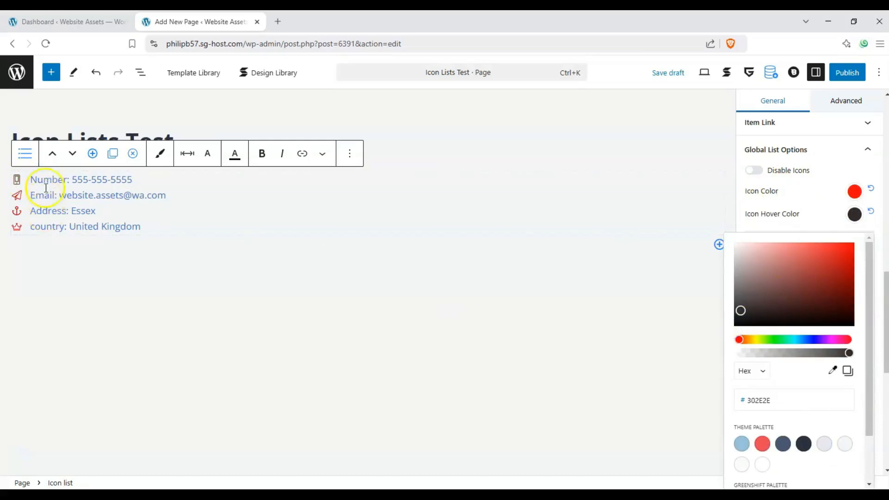
pyautogui.moveTo(39, 191); pyautogui.dragTo(140, 192)
pyautogui.click(98, 222)
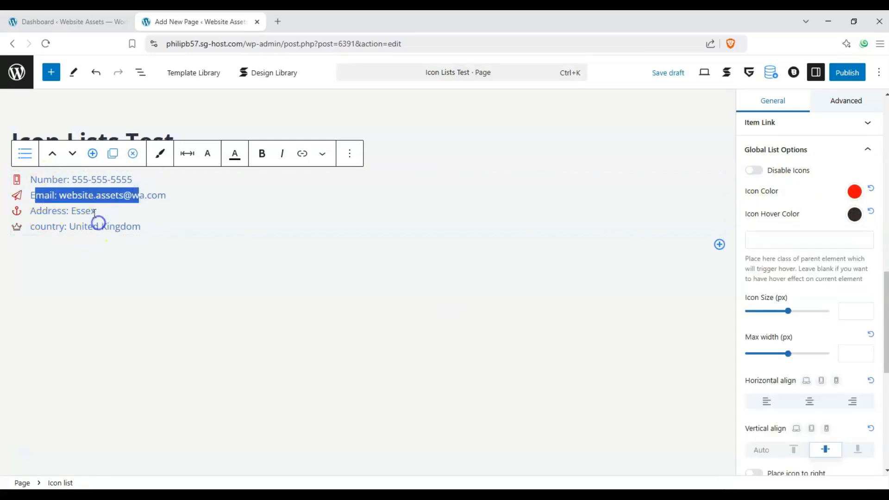
# - Set 35 px icons, 300 px max width, right-aligned items and bottom-aligned icons
pyautogui.moveTo(788, 311); pyautogui.dragTo(759, 311)
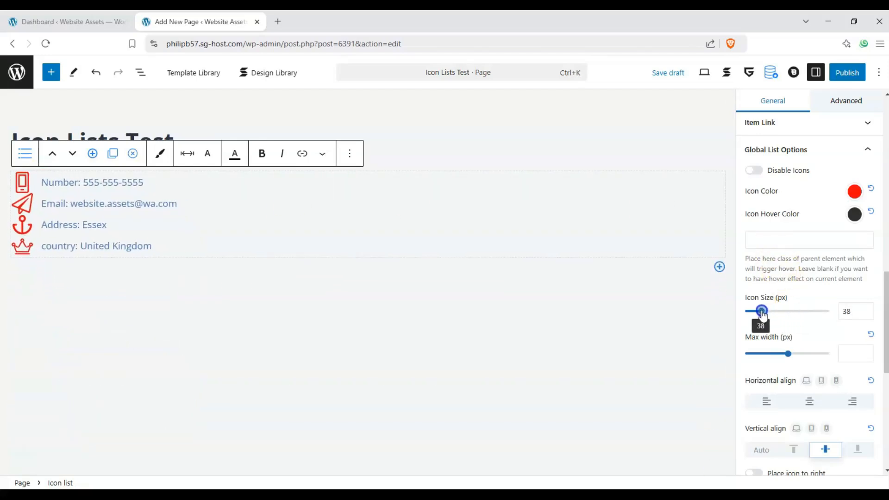
pyautogui.moveTo(766, 356); pyautogui.dragTo(794, 355)
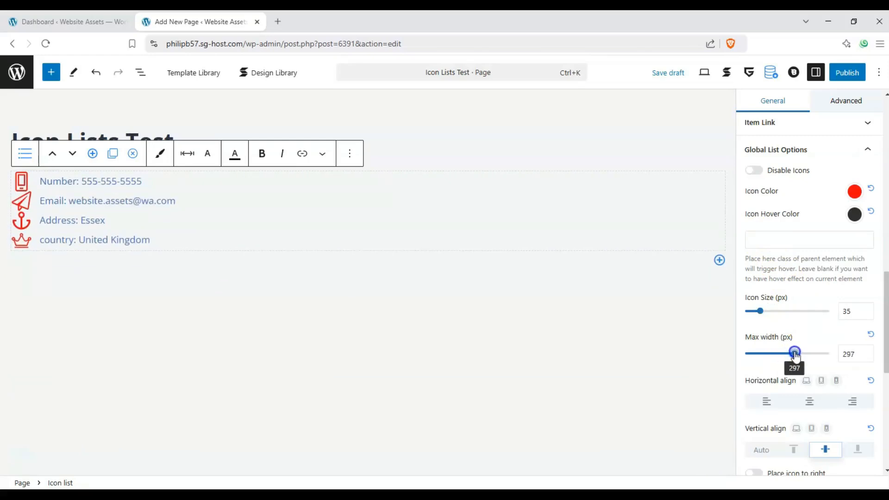
pyautogui.scroll(-1, 811, 320)
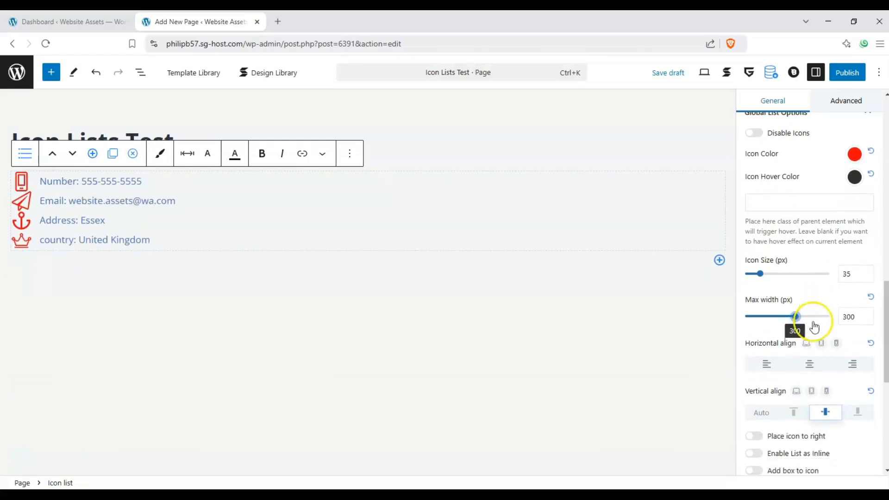
pyautogui.click(813, 365)
pyautogui.click(839, 365)
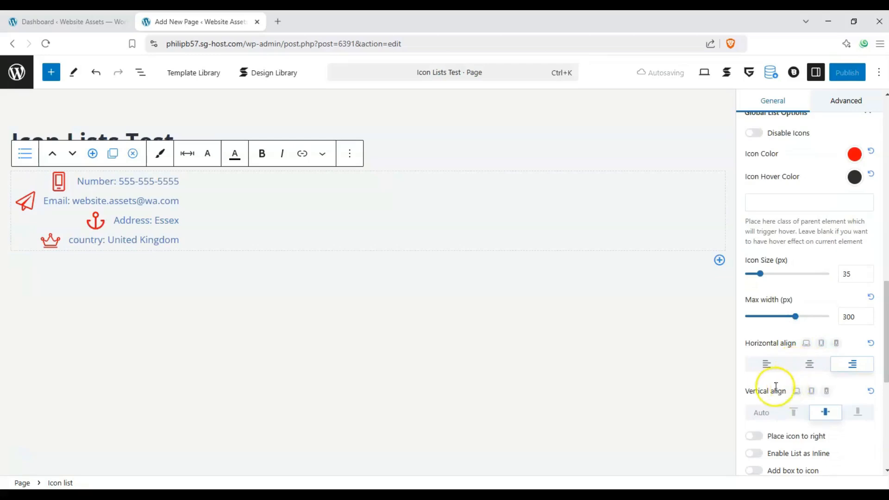
pyautogui.click(793, 410)
pyautogui.click(828, 413)
pyautogui.click(844, 413)
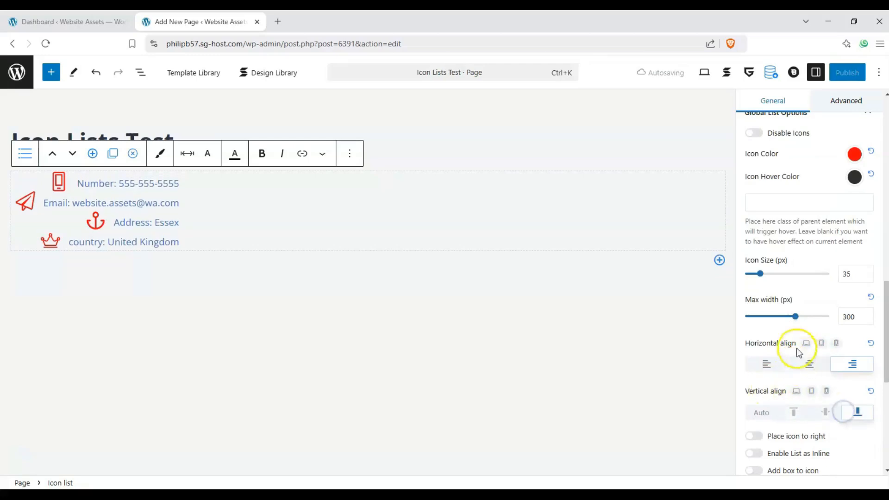
# - Place icons right of the text, try the inline row layout, then return to a vertical stack
pyautogui.scroll(-1, 772, 363)
pyautogui.scroll(-2, 772, 366)
pyautogui.click(753, 326)
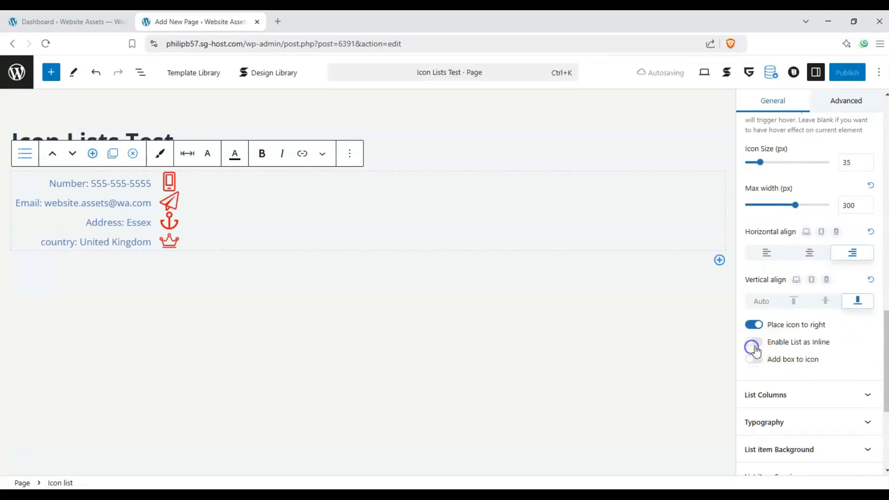
pyautogui.click(752, 344)
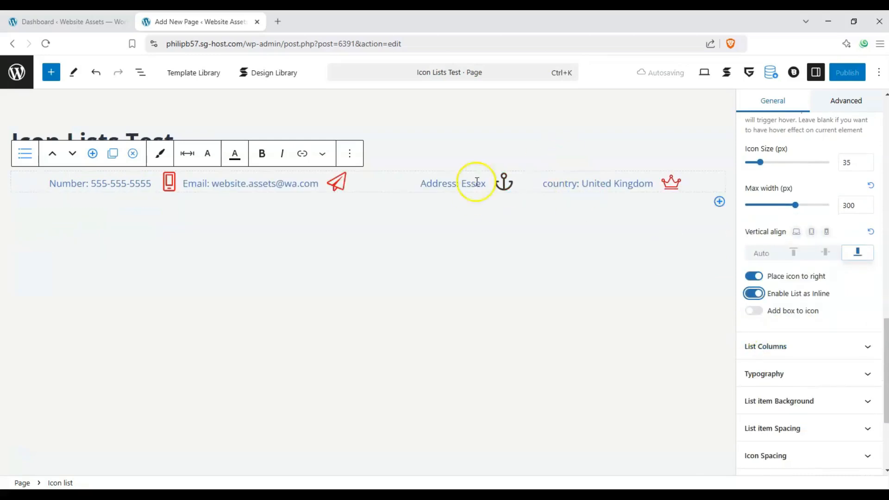
pyautogui.click(748, 300)
pyautogui.click(752, 295)
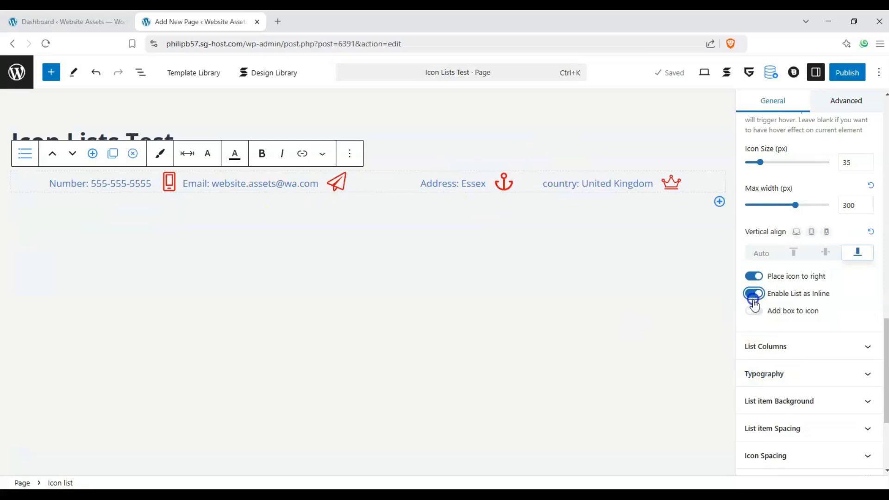
# - Put each icon in a box with 9 px padding, icons on the left, and left-align the list
pyautogui.click(755, 360)
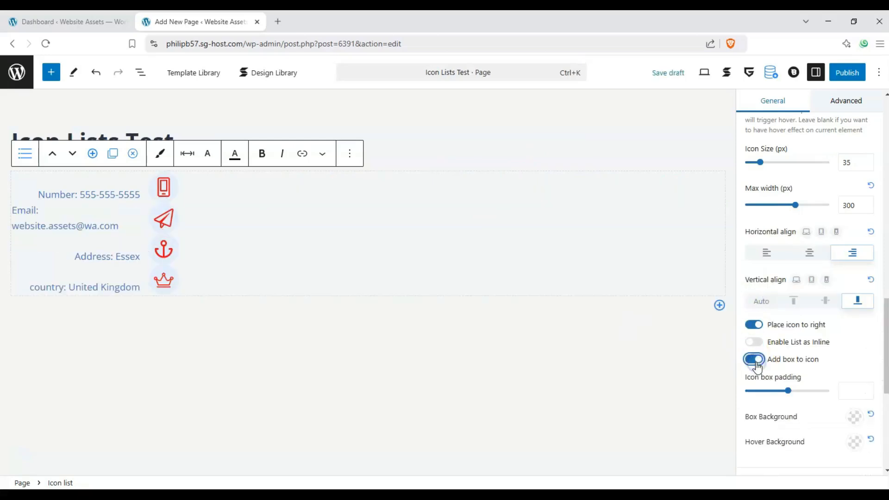
pyautogui.moveTo(788, 390); pyautogui.dragTo(753, 391)
pyautogui.click(754, 325)
pyautogui.click(755, 385)
pyautogui.click(809, 253)
pyautogui.click(784, 254)
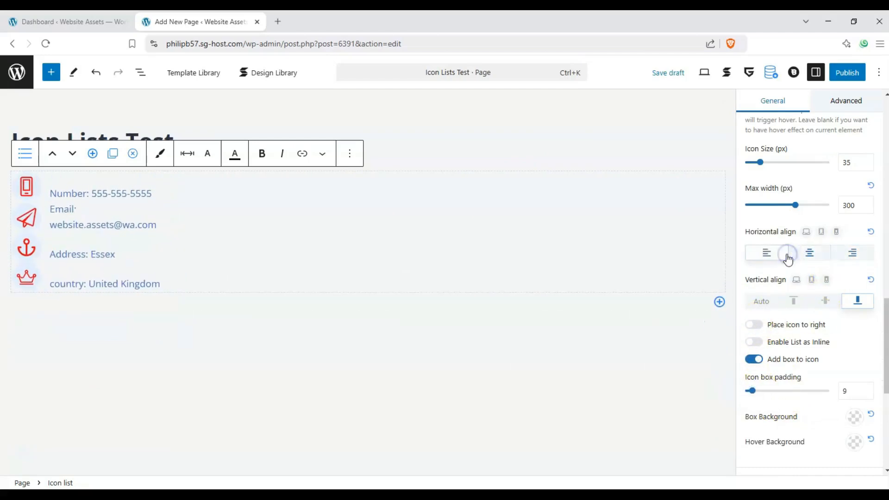
# - Make the icon boxes light blue #98C1D9 with a pale grey #E7E9EF hover background
pyautogui.click(853, 418)
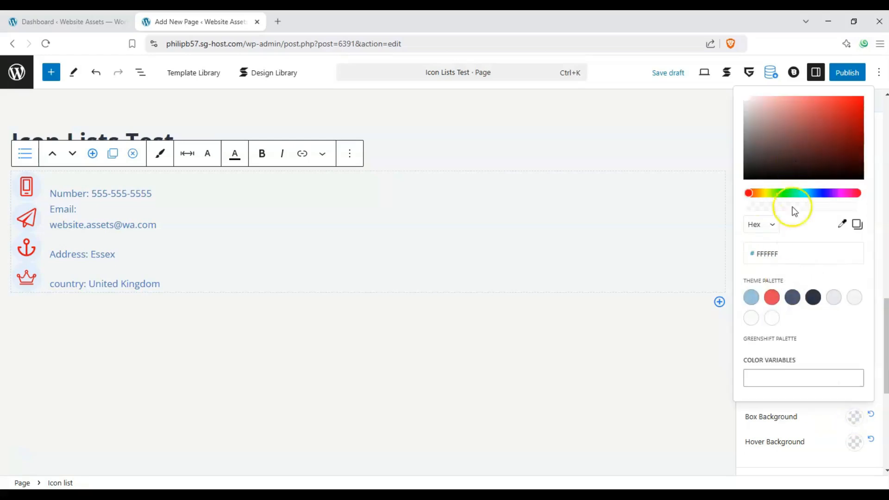
pyautogui.click(753, 300)
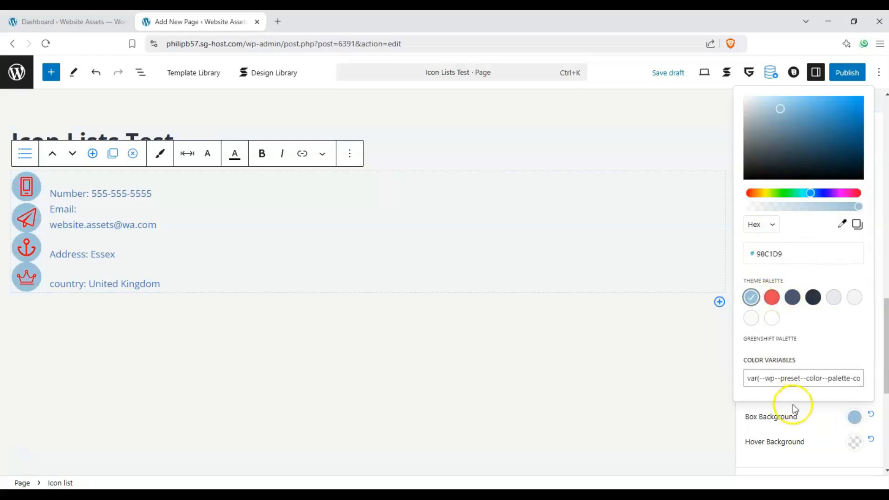
pyautogui.click(852, 443)
pyautogui.click(812, 322)
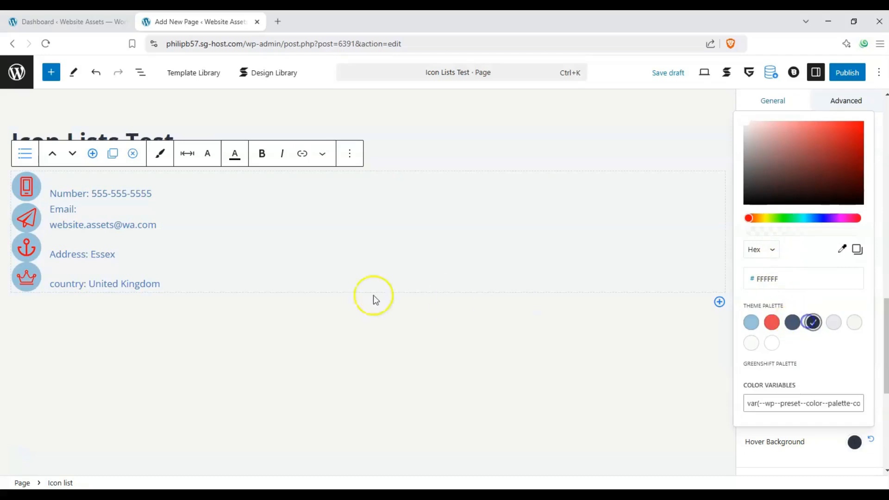
pyautogui.click(792, 322)
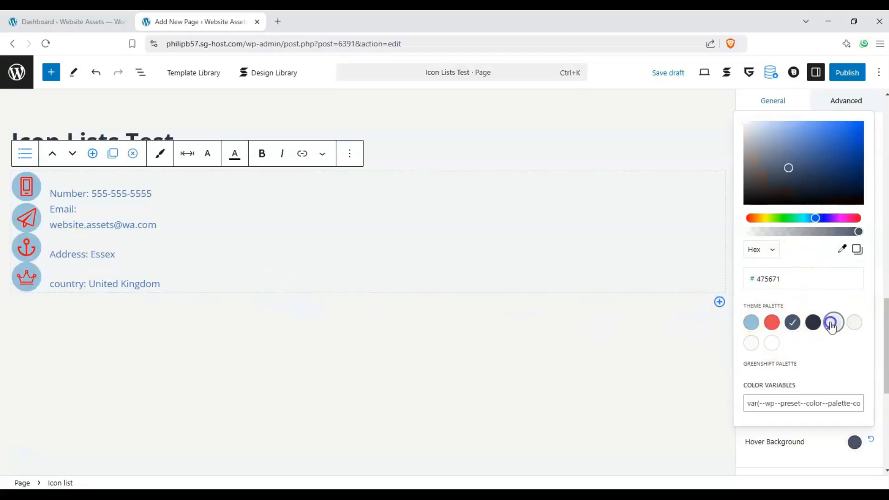
pyautogui.click(833, 321)
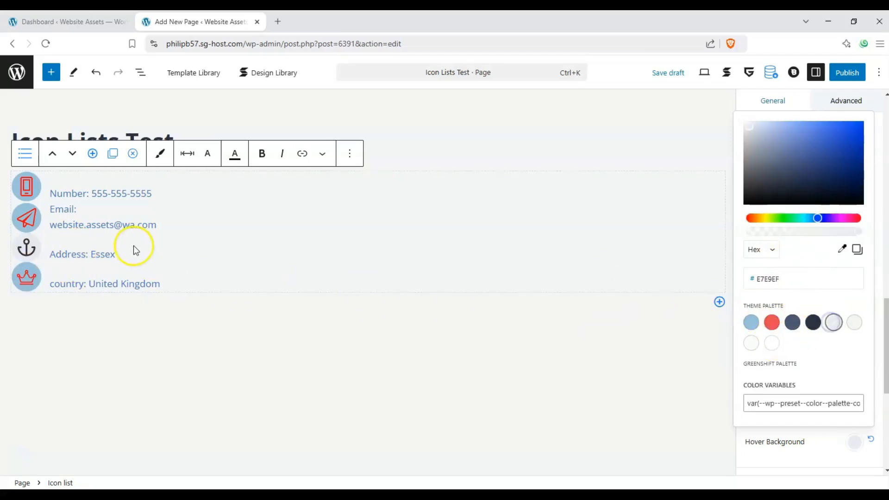
pyautogui.click(829, 448)
pyautogui.scroll(-3, 826, 412)
pyautogui.click(864, 295)
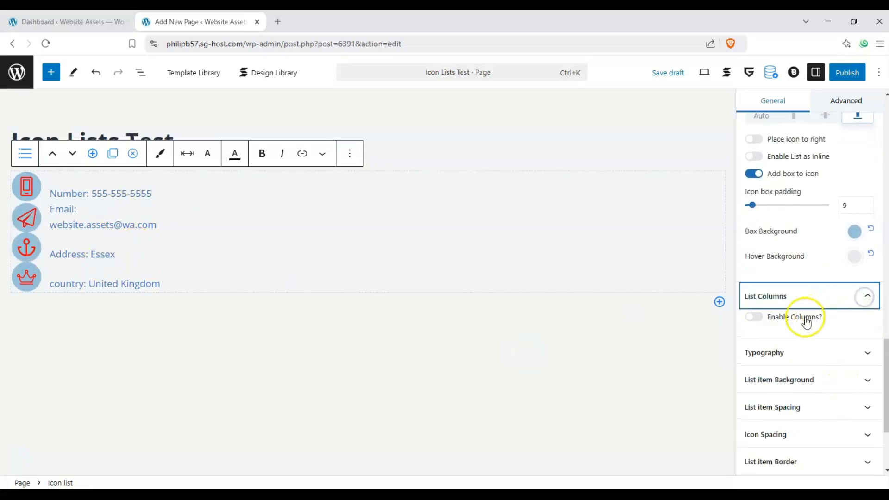
# - Enable columns for the list and choose a Grid layout with 2 columns
pyautogui.click(754, 317)
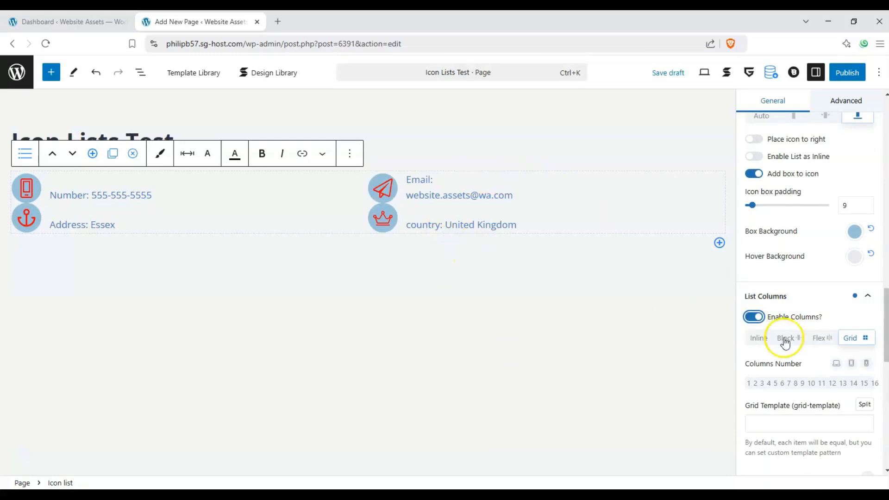
pyautogui.click(762, 383)
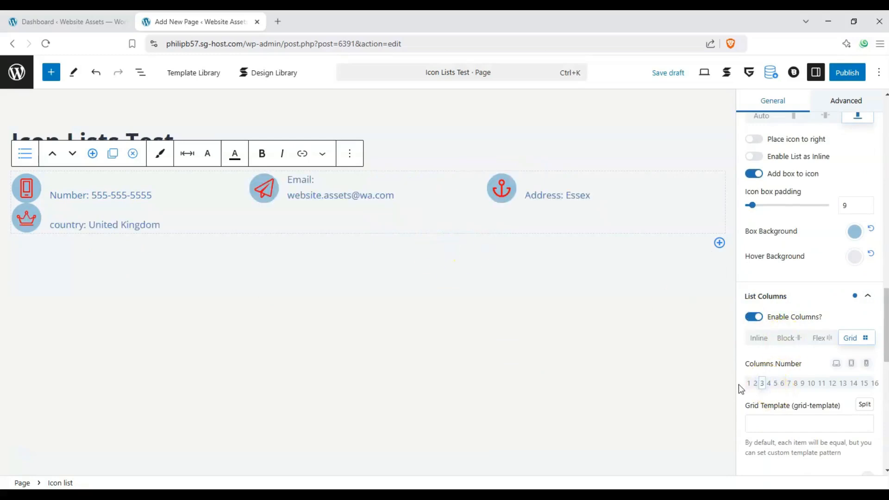
pyautogui.click(755, 383)
pyautogui.click(759, 340)
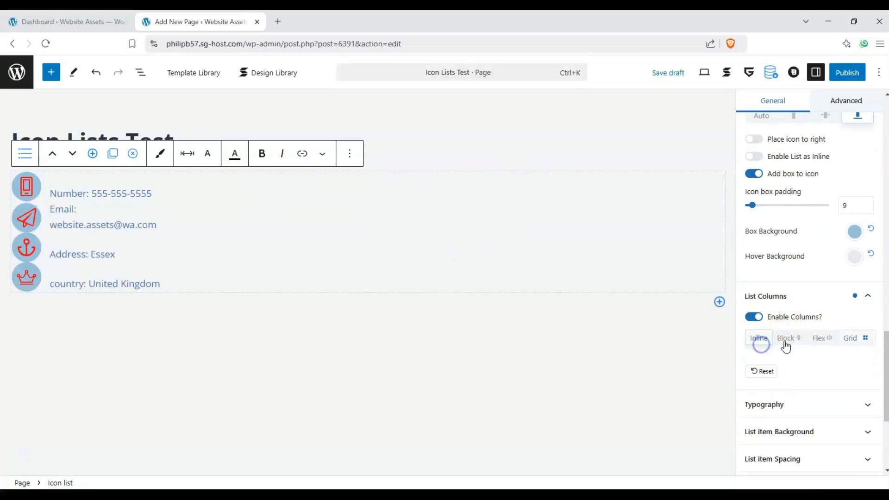
pyautogui.click(819, 340)
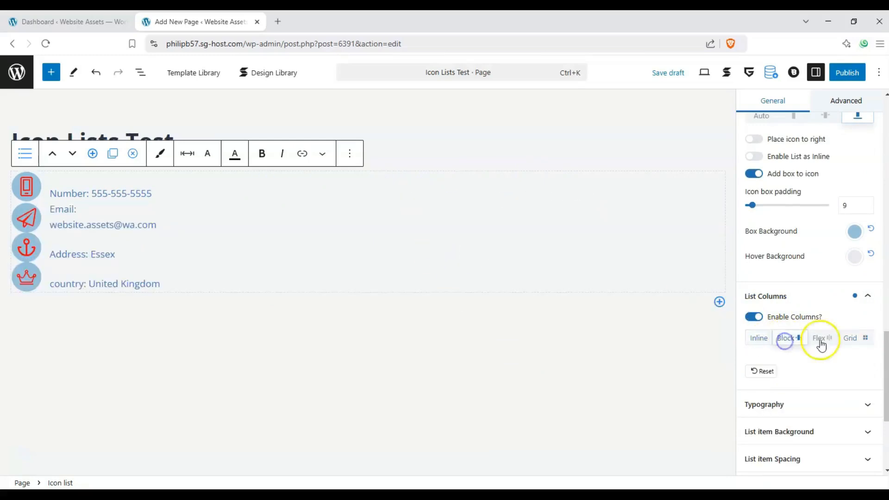
pyautogui.click(853, 339)
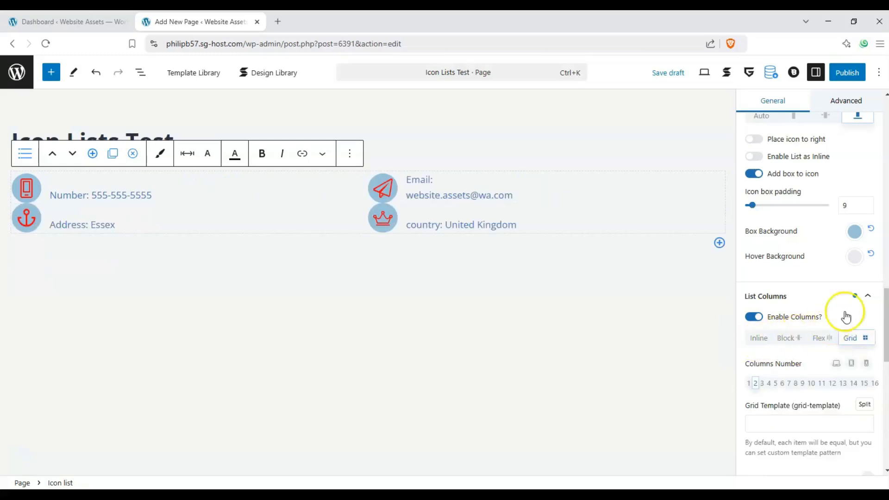
# - Set the list height to 78.9, side gap to 77.3 and row gap to 39.5
pyautogui.scroll(-3, 845, 316)
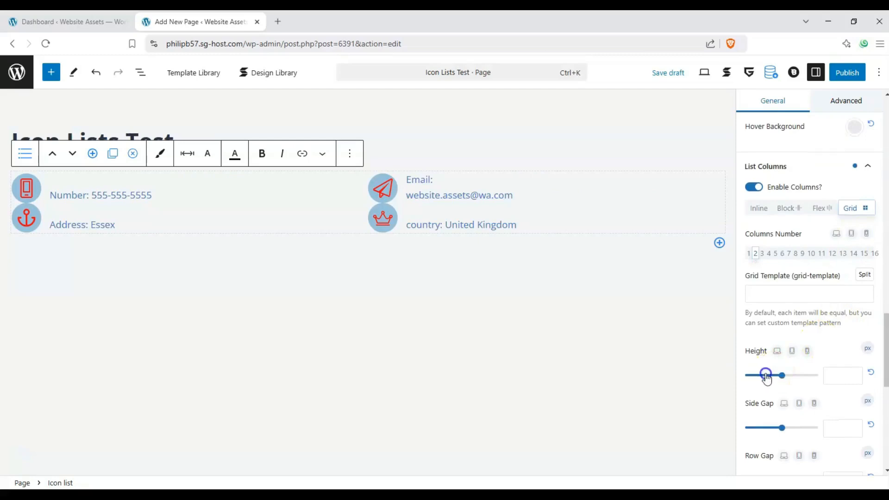
pyautogui.moveTo(766, 375); pyautogui.dragTo(773, 375)
pyautogui.click(774, 427)
pyautogui.scroll(-2, 773, 428)
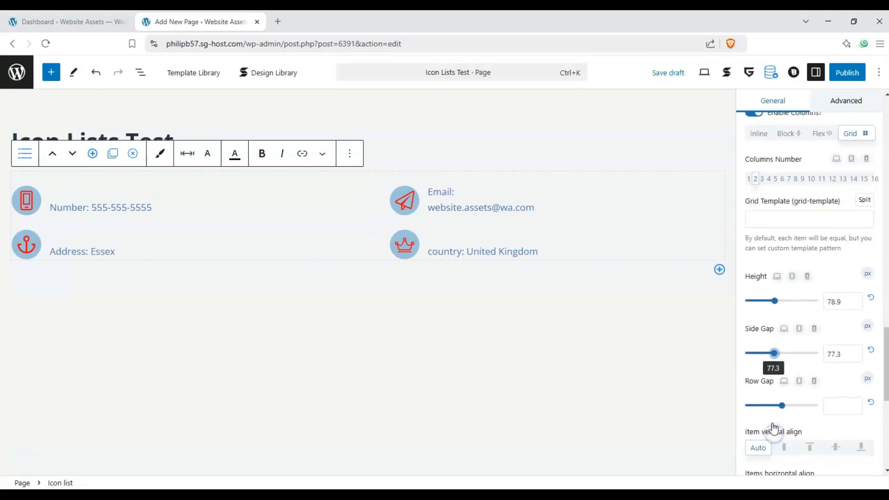
pyautogui.moveTo(782, 406); pyautogui.dragTo(760, 407)
pyautogui.scroll(-4, 793, 304)
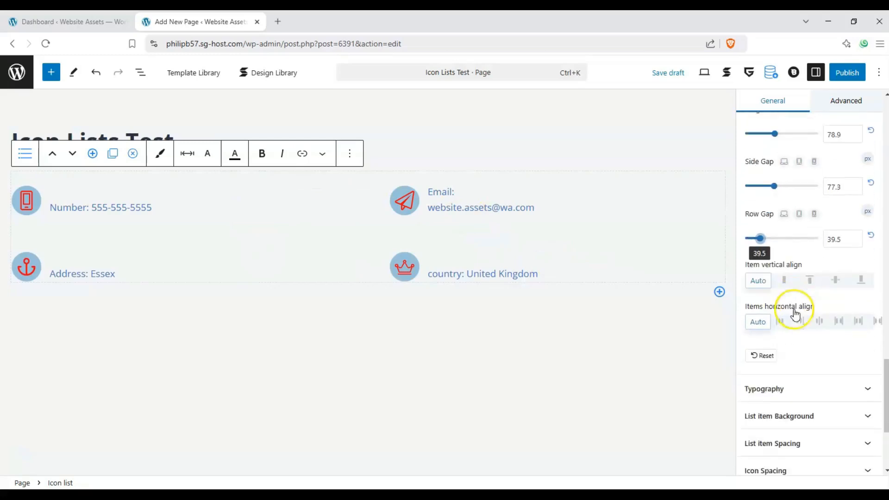
# - In Typography, set the icon list text colour to black
pyautogui.click(867, 379)
pyautogui.scroll(-8, 824, 327)
pyautogui.scroll(2, 814, 198)
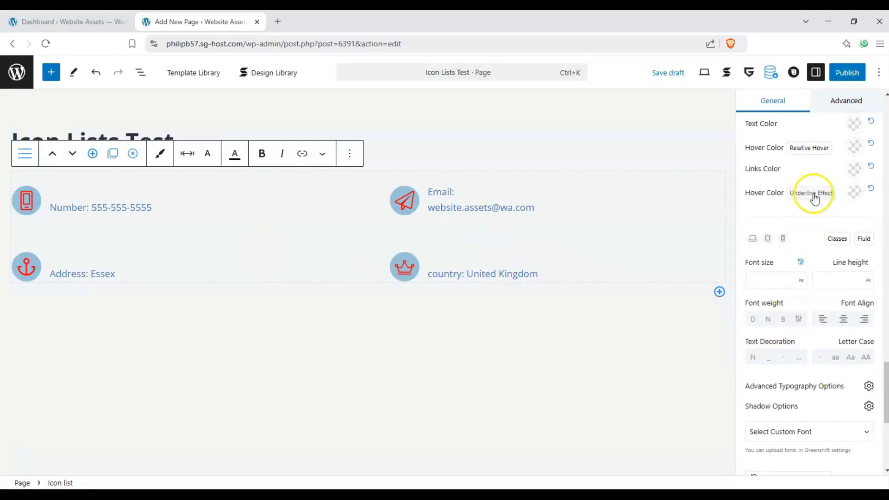
pyautogui.scroll(1, 815, 198)
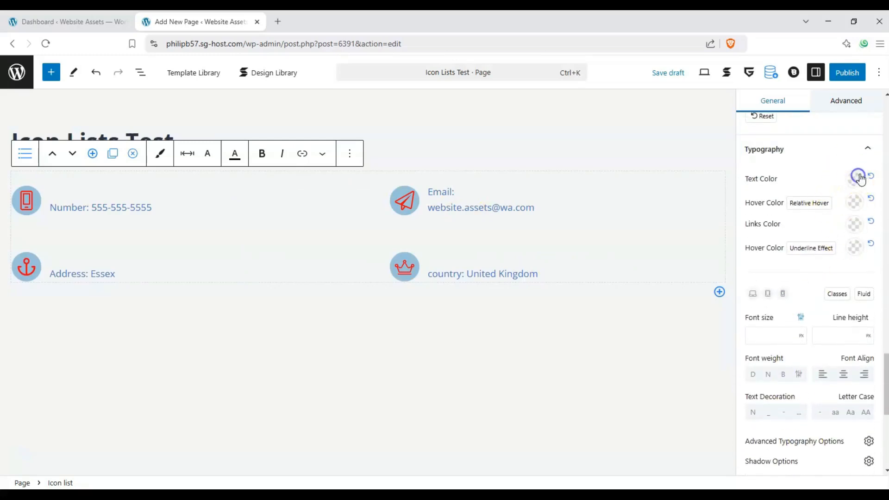
pyautogui.click(858, 177)
pyautogui.moveTo(799, 260); pyautogui.dragTo(722, 323)
pyautogui.click(798, 190)
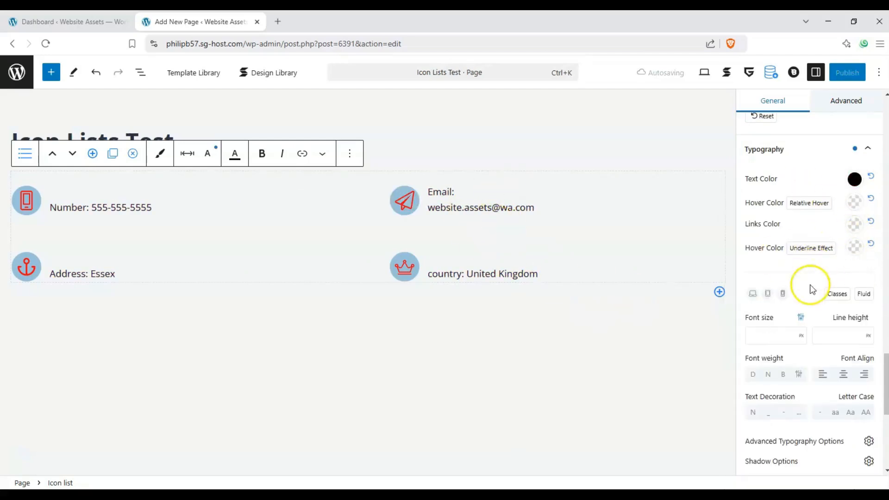
# - Set the hover colours to red (#FC1212 underline, #B03030 text) and choose a dotted text decoration
pyautogui.scroll(-1, 824, 250)
pyautogui.scroll(1, 843, 208)
pyautogui.click(854, 229)
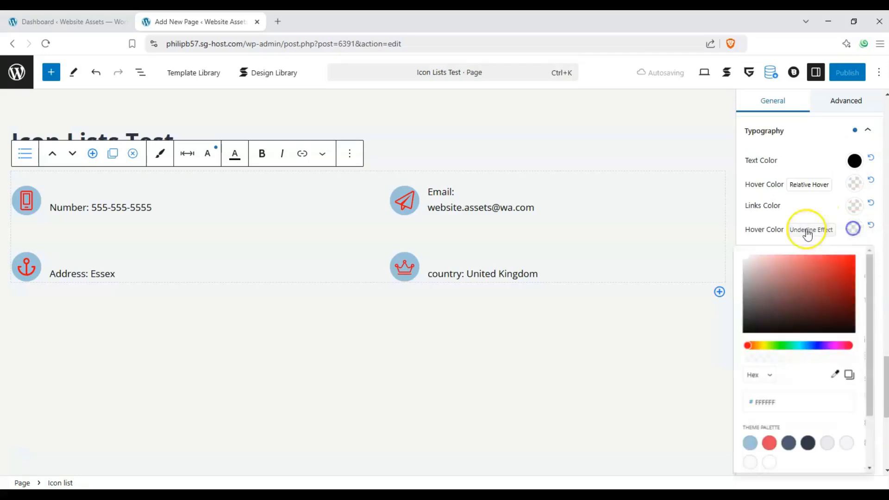
pyautogui.click(845, 257)
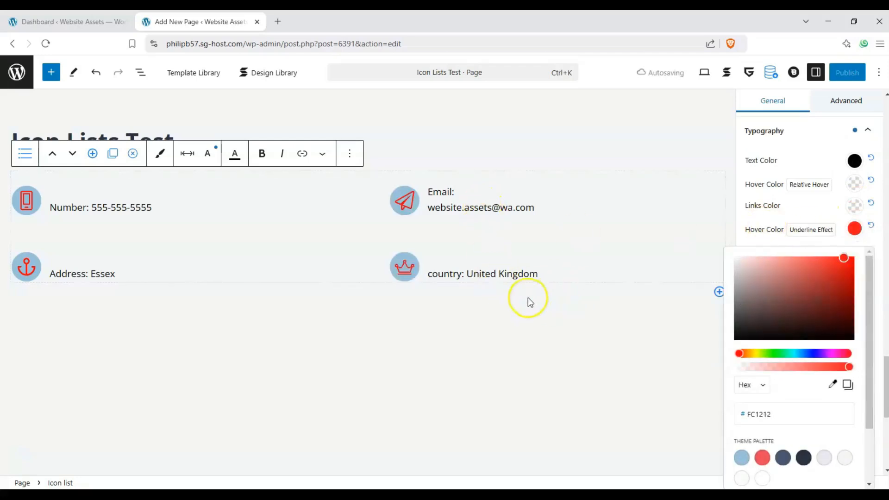
pyautogui.click(800, 219)
pyautogui.click(853, 187)
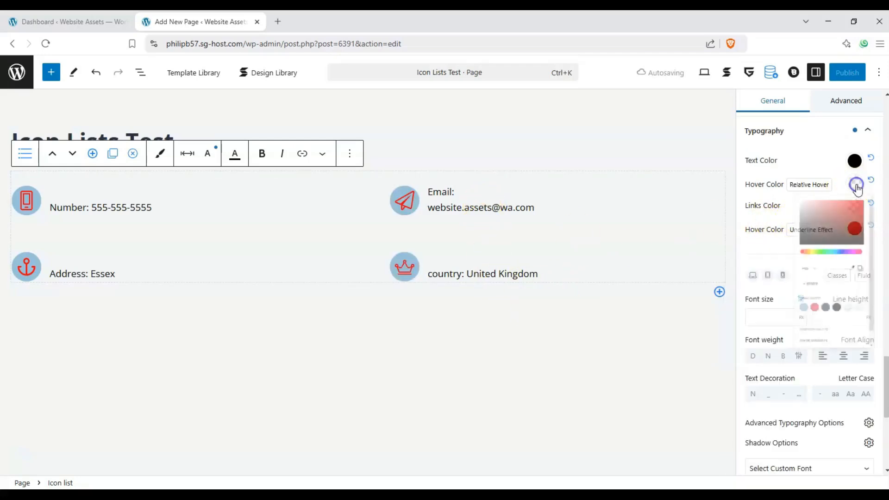
pyautogui.click(782, 174)
pyautogui.scroll(-3, 823, 264)
pyautogui.scroll(-1, 821, 269)
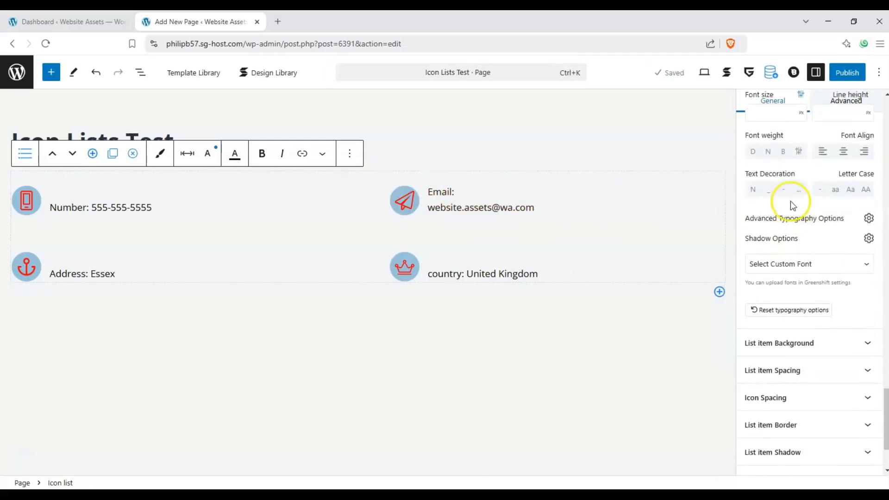
pyautogui.click(797, 190)
# - Give the list items a grey-beige background colour
pyautogui.scroll(-1, 833, 324)
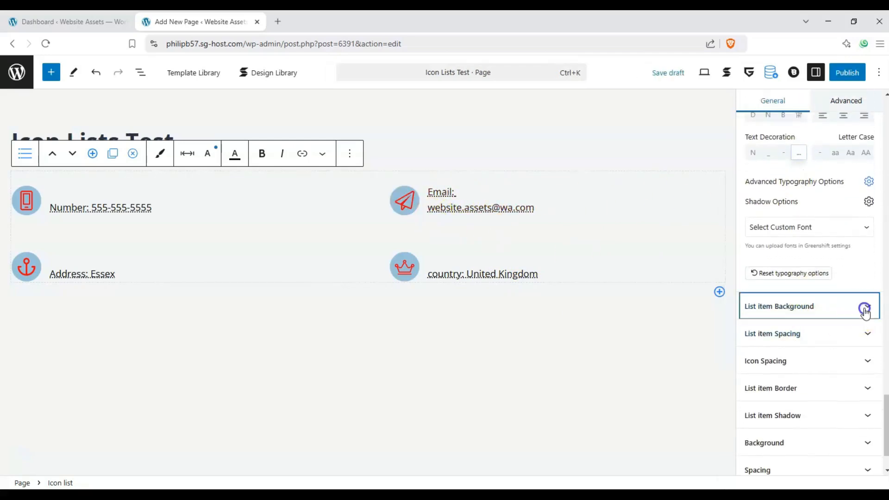
pyautogui.click(854, 308)
pyautogui.scroll(-3, 849, 311)
pyautogui.click(864, 287)
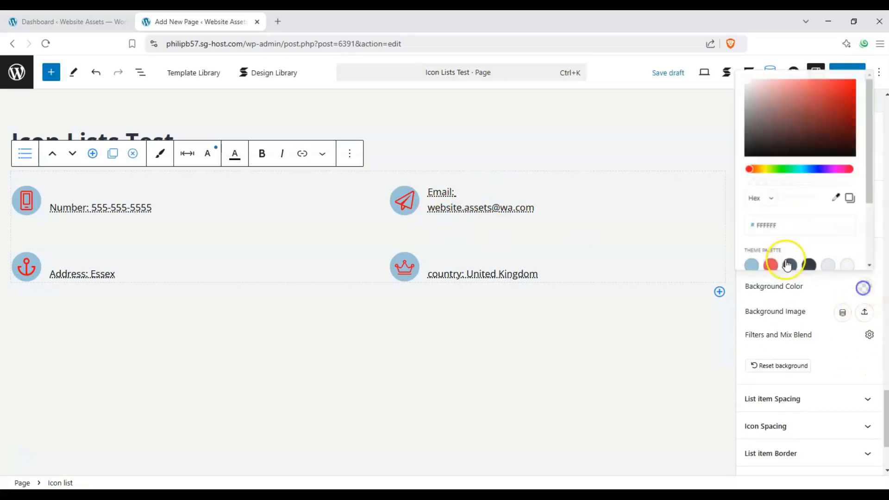
pyautogui.click(761, 162)
pyautogui.moveTo(778, 117); pyautogui.dragTo(747, 85)
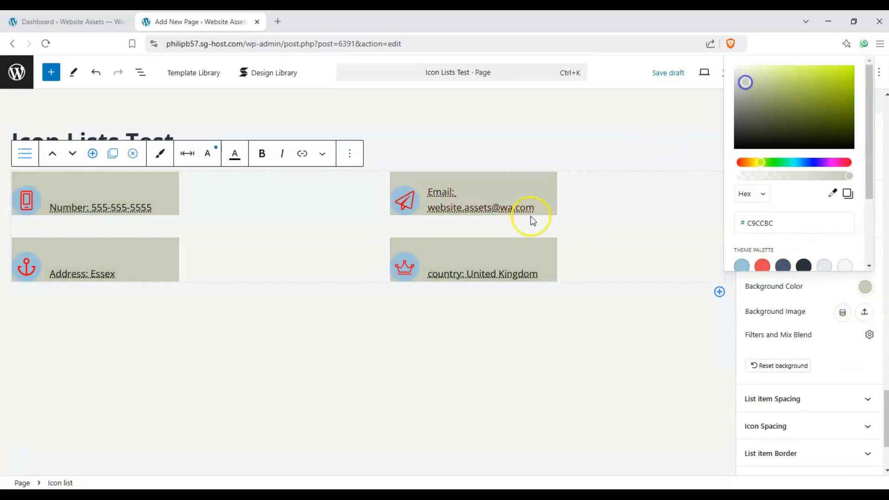
pyautogui.click(816, 304)
# - Apply the rounded List item Border preset with 18 px corner radius
pyautogui.scroll(-1, 851, 333)
pyautogui.click(866, 349)
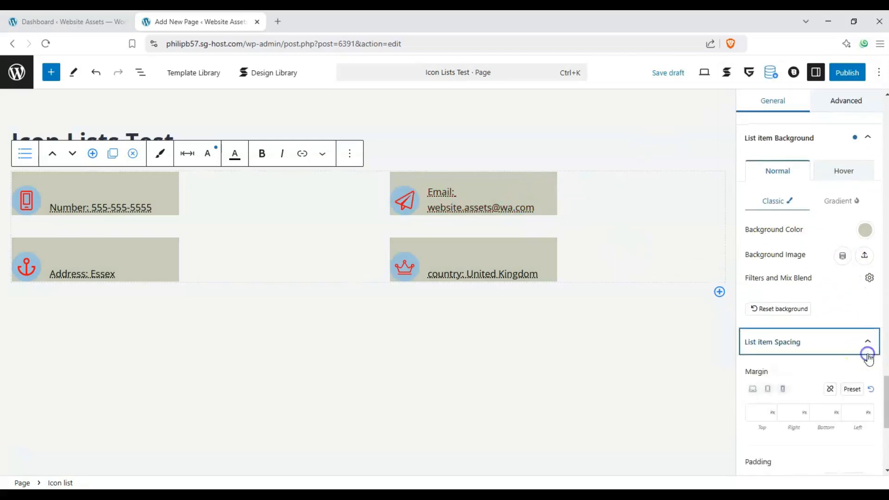
pyautogui.scroll(-4, 804, 318)
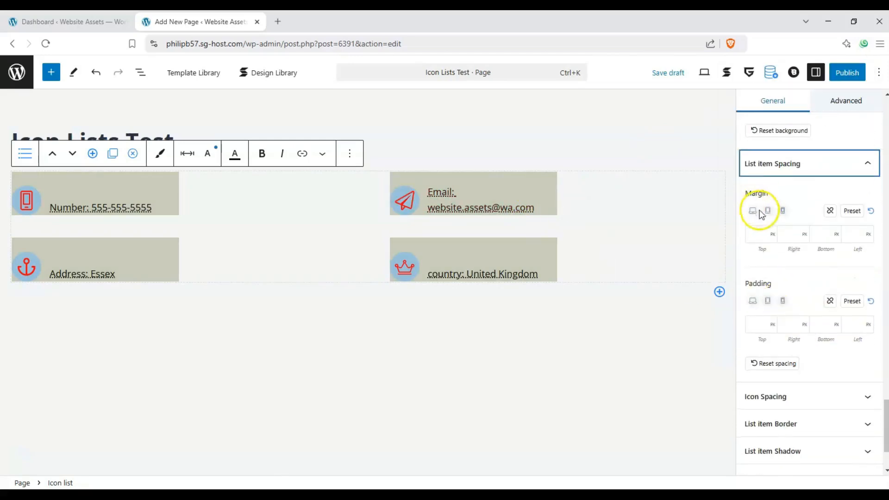
pyautogui.click(862, 396)
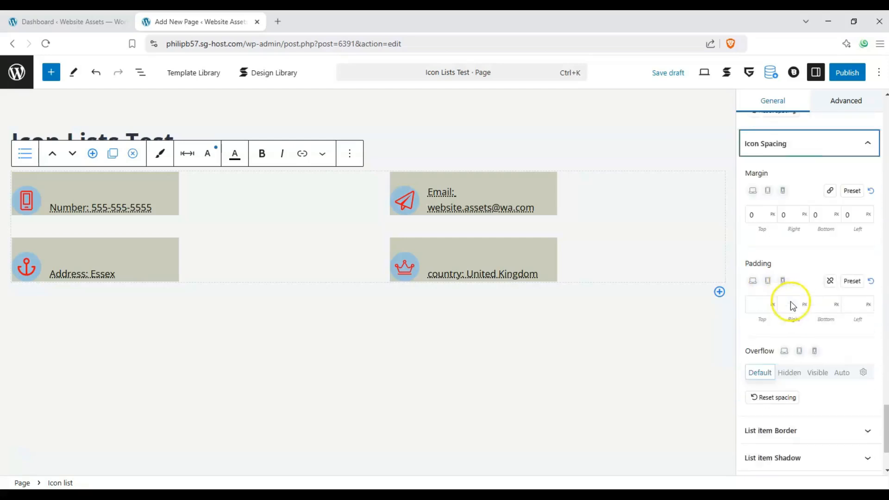
pyautogui.click(860, 419)
pyautogui.scroll(-4, 806, 363)
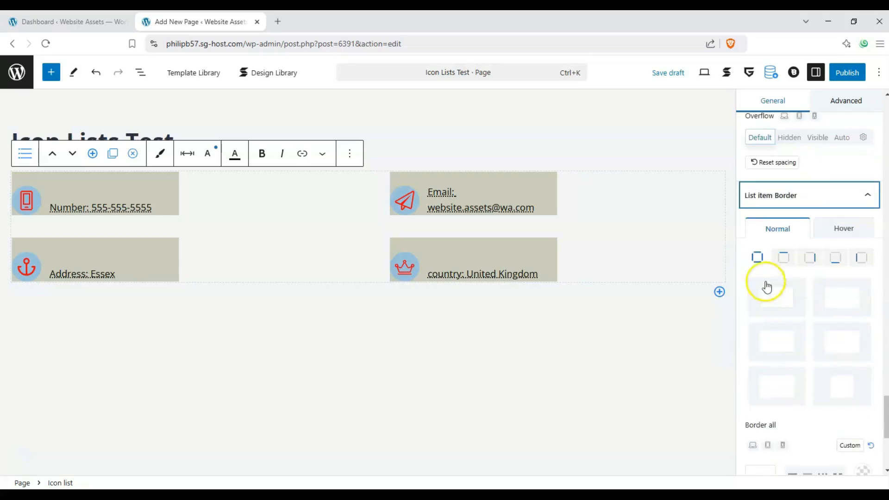
pyautogui.click(847, 402)
pyautogui.click(784, 348)
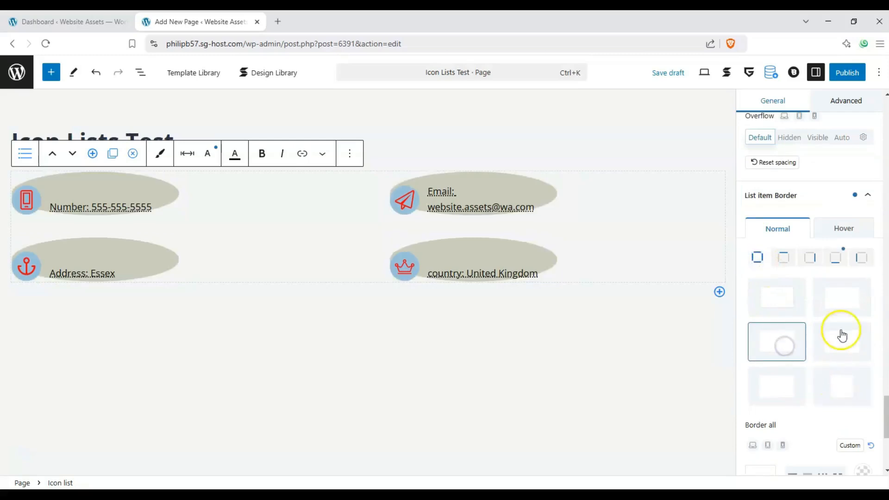
pyautogui.click(840, 295)
pyautogui.click(781, 391)
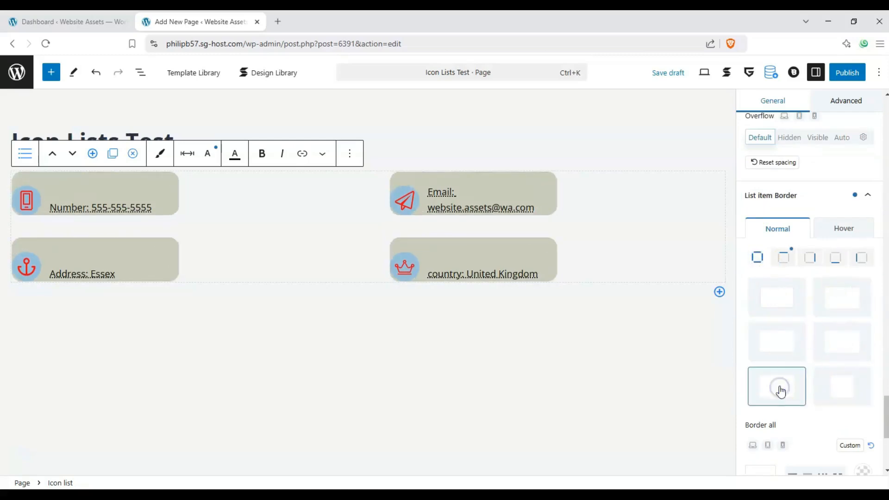
pyautogui.scroll(-5, 829, 315)
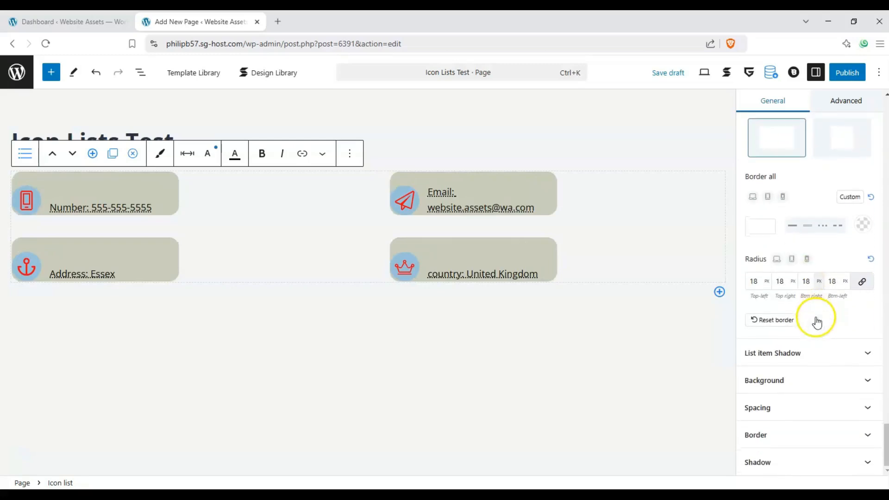
# - Add a soft drop shadow preset to the list item cards
pyautogui.click(861, 357)
pyautogui.scroll(-5, 841, 351)
pyautogui.click(829, 308)
pyautogui.scroll(-6, 817, 319)
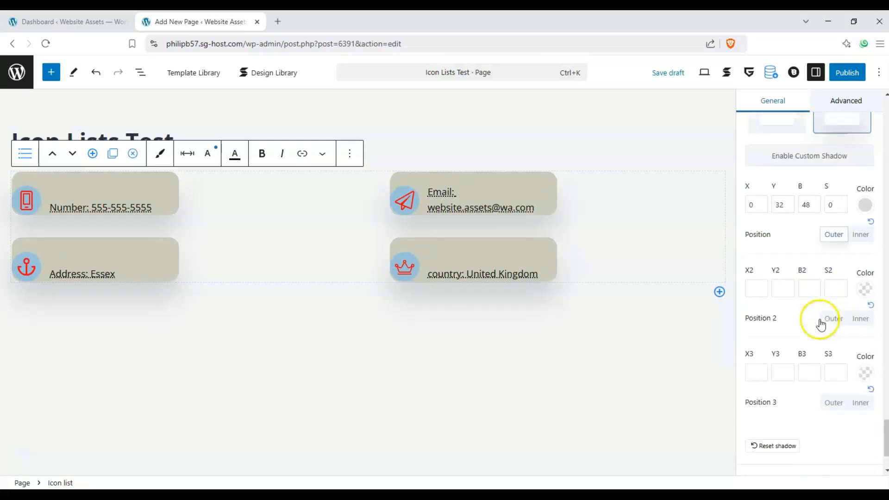
pyautogui.click(859, 379)
# - Set the block background colour to mid-grey #969393, then review its spacing, border and shadow options
pyautogui.scroll(-4, 825, 352)
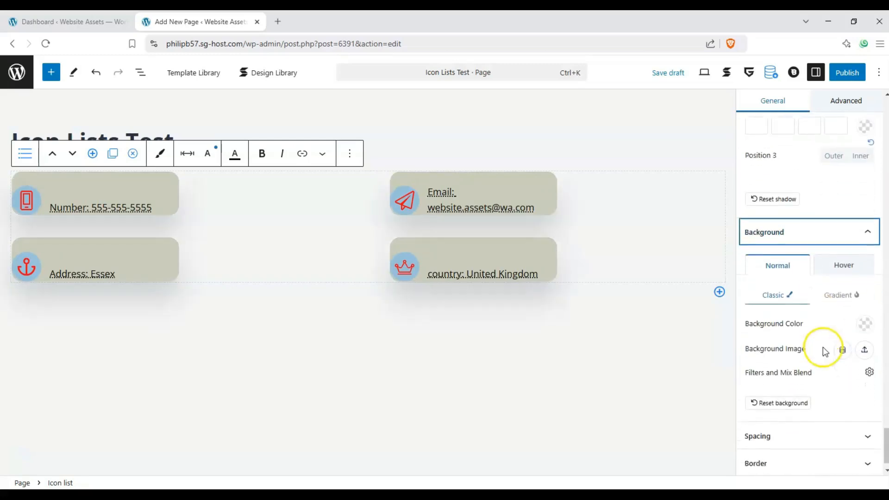
pyautogui.click(865, 296)
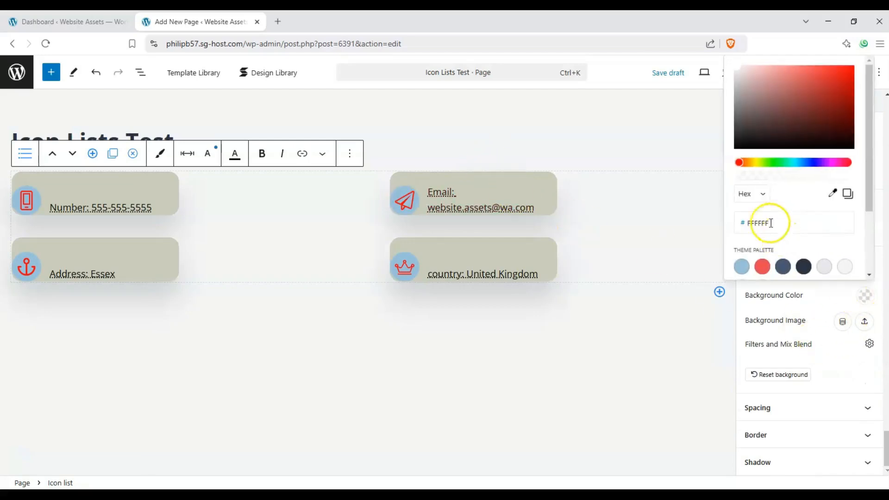
pyautogui.moveTo(742, 137); pyautogui.dragTo(738, 96)
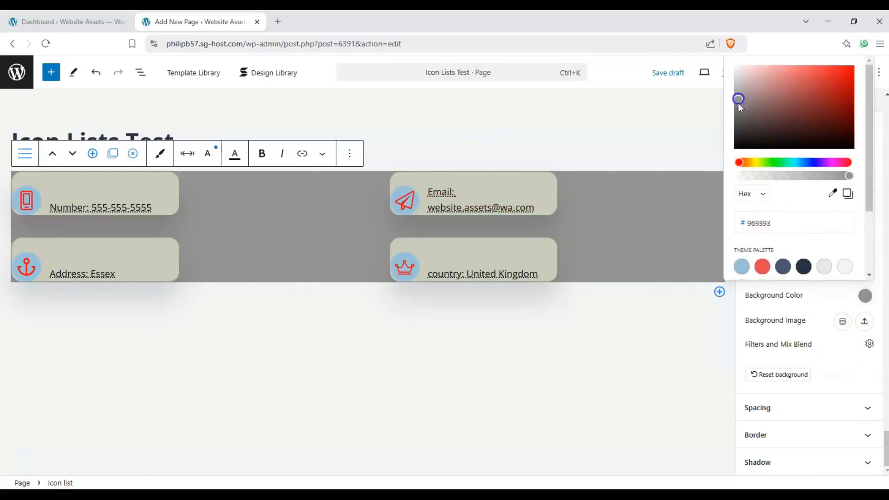
pyautogui.click(817, 407)
pyautogui.scroll(-5, 809, 352)
pyautogui.click(847, 431)
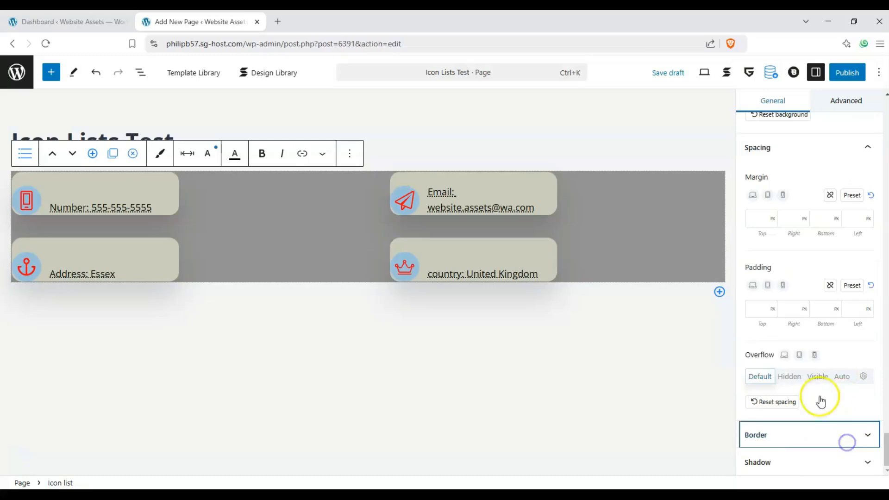
pyautogui.scroll(-5, 834, 413)
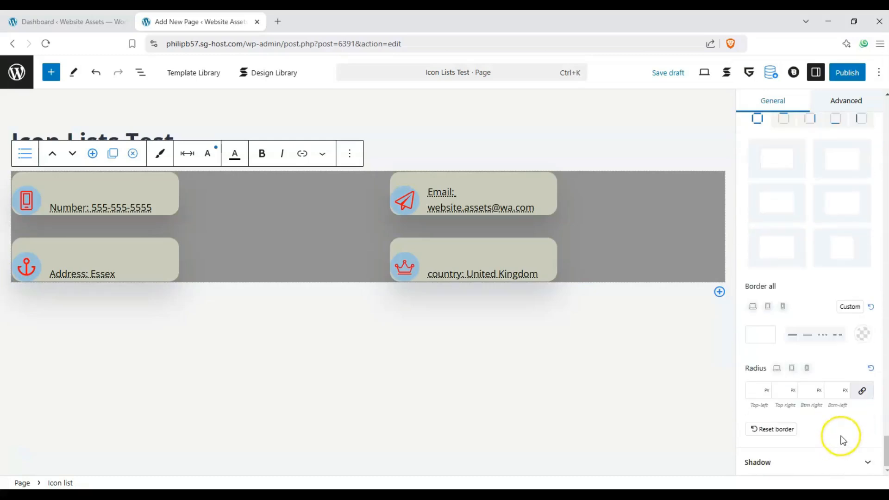
pyautogui.click(847, 454)
pyautogui.scroll(-2, 803, 207)
pyautogui.scroll(2, 824, 162)
# - In the Advanced tab, set the block's animation type to Fade Right
pyautogui.click(847, 101)
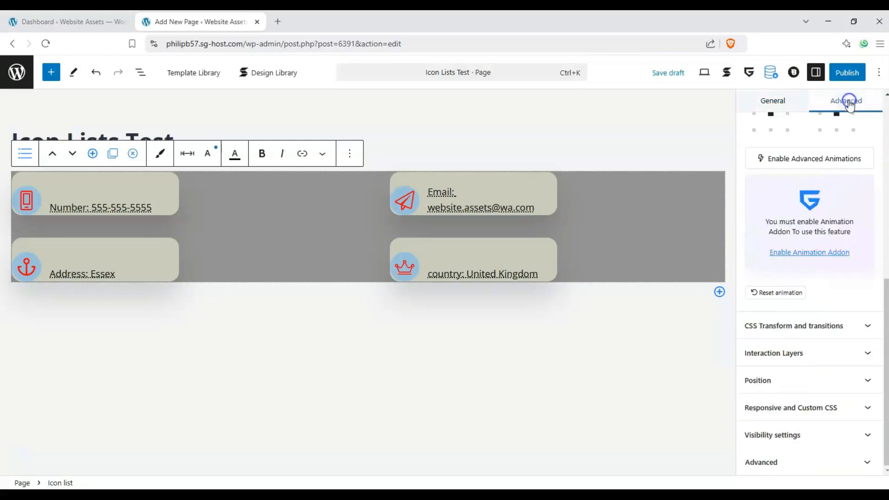
pyautogui.scroll(4, 799, 209)
pyautogui.scroll(4, 799, 209)
pyautogui.click(813, 294)
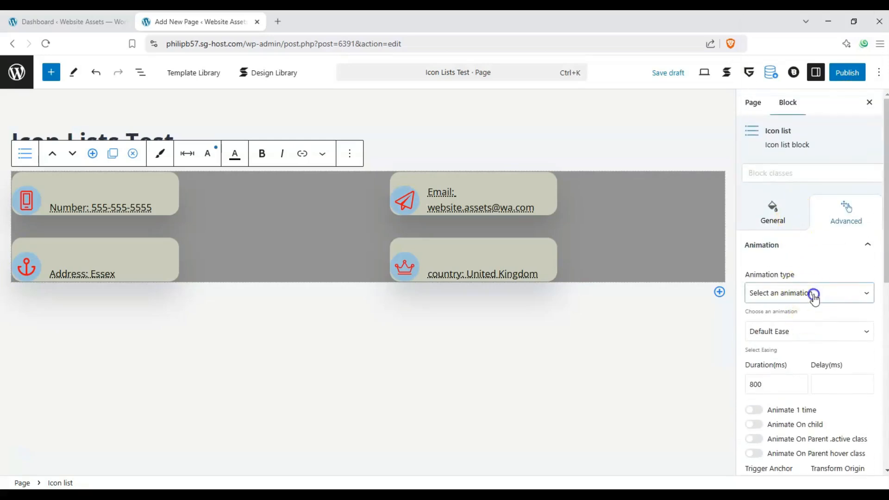
pyautogui.click(819, 296)
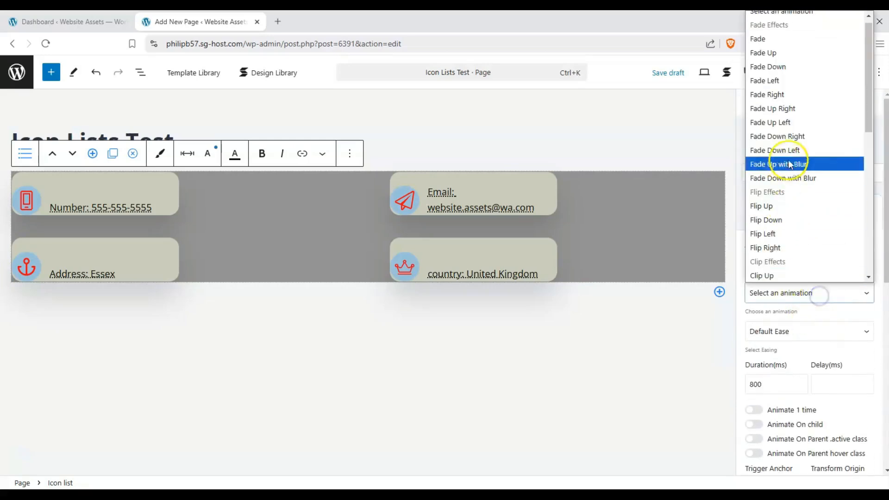
pyautogui.click(805, 100)
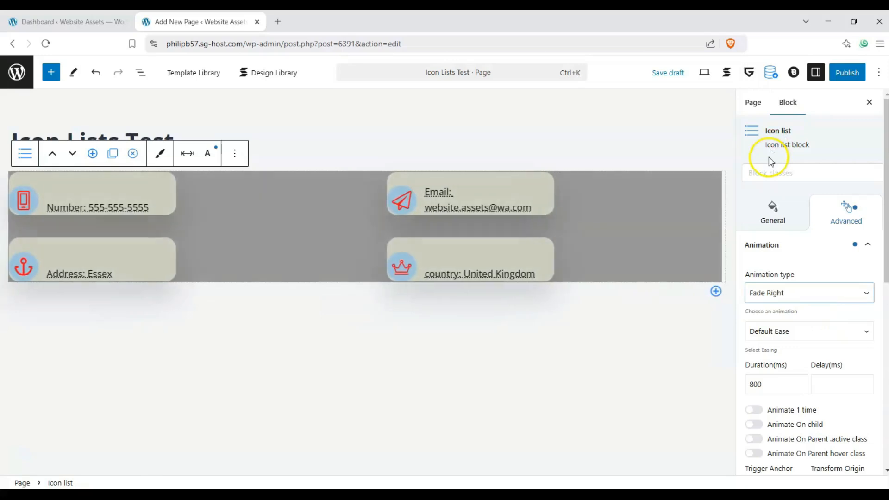
# - Look through the Responsive, Position and Visibility options, then deselect the block on the canvas
pyautogui.scroll(-10, 779, 333)
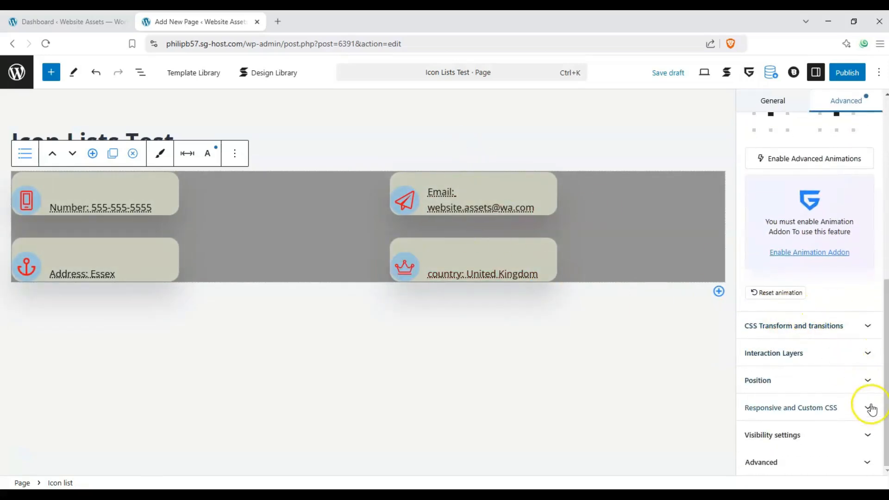
pyautogui.click(869, 408)
pyautogui.click(867, 216)
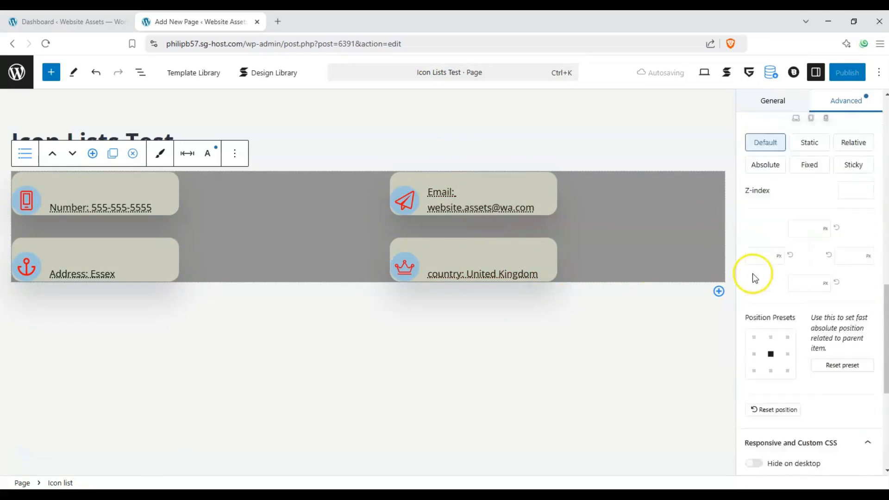
pyautogui.scroll(-4, 763, 292)
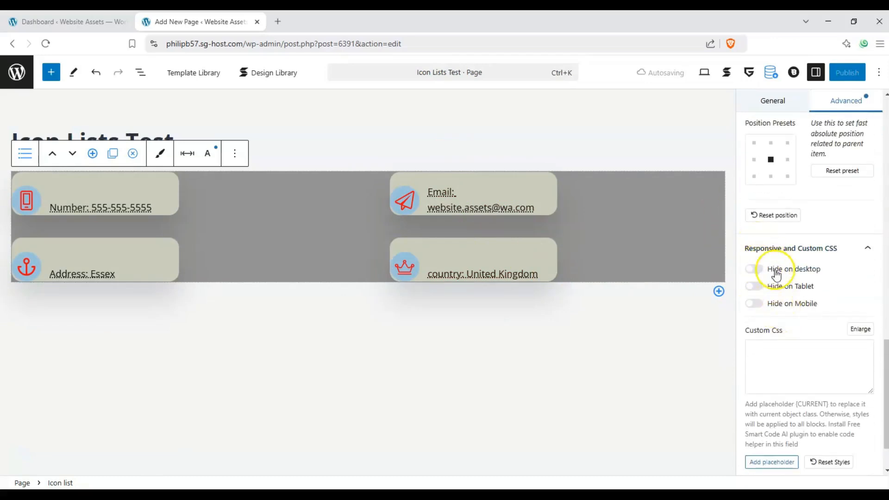
pyautogui.scroll(-1, 757, 303)
pyautogui.click(858, 458)
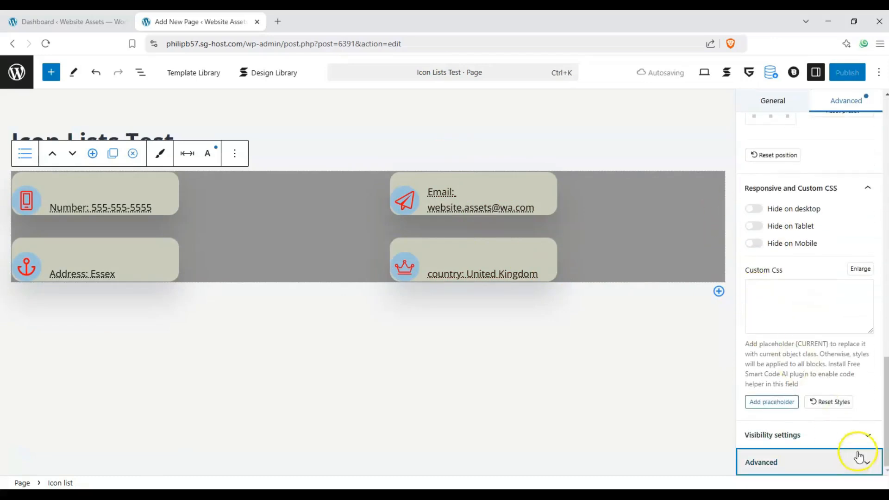
pyautogui.click(810, 371)
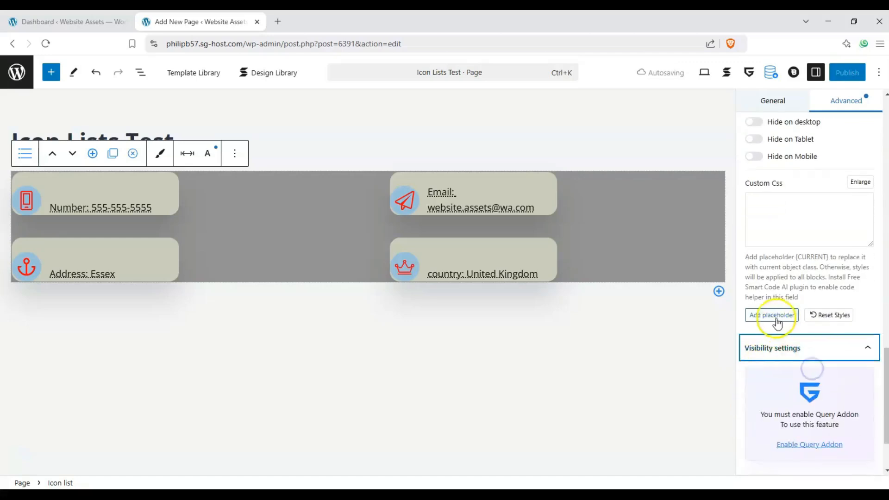
pyautogui.scroll(4, 777, 310)
pyautogui.scroll(3, 759, 231)
pyautogui.click(460, 359)
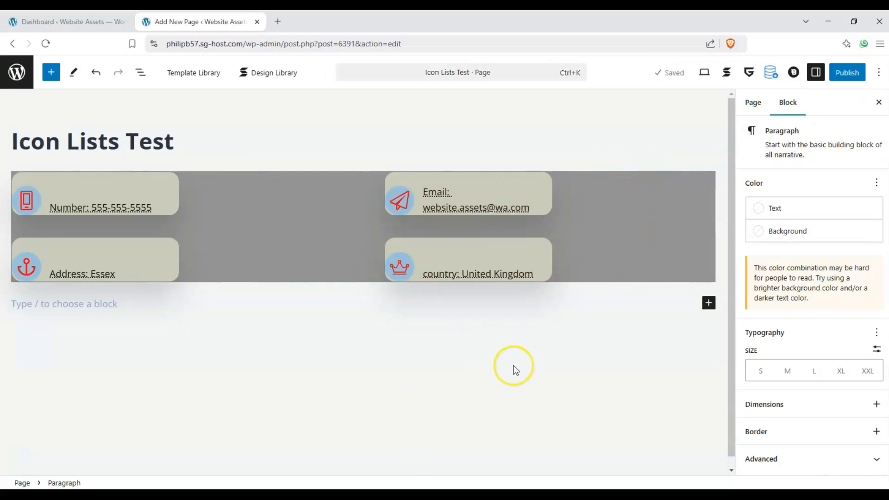
# - Publish the Icon Lists Test page and view the live page from the confirmation
pyautogui.click(847, 73)
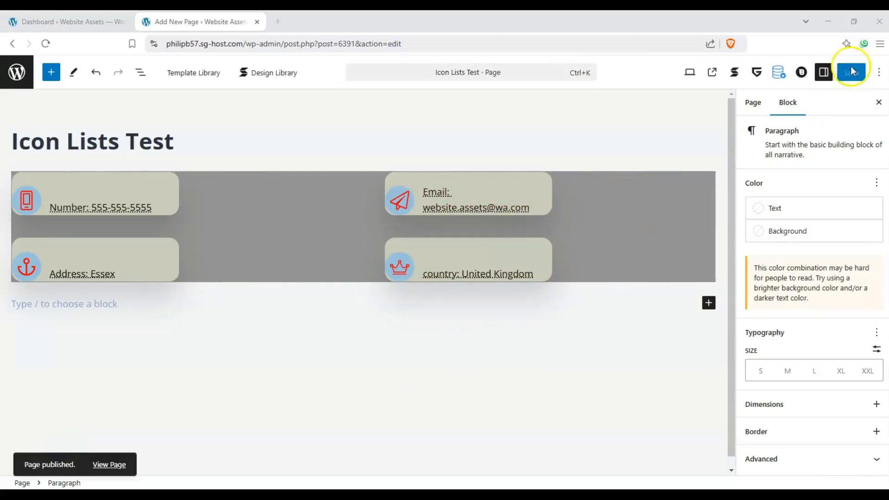
pyautogui.click(711, 72)
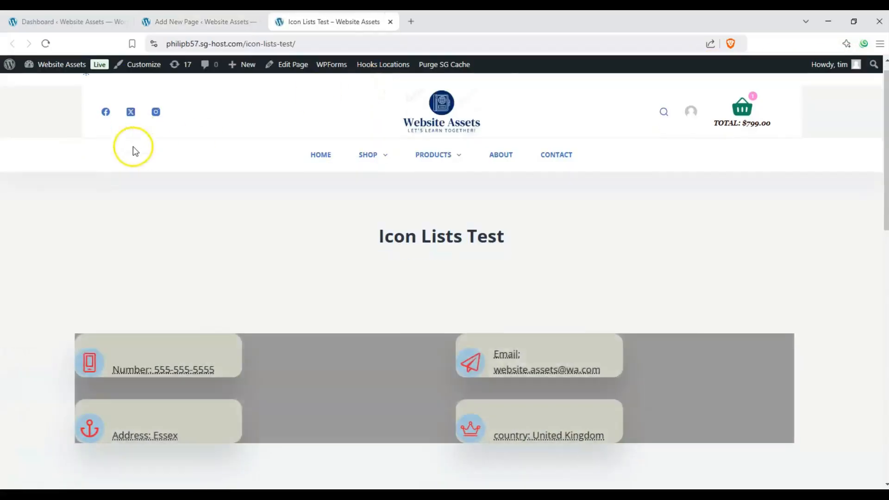
pyautogui.scroll(-2, 136, 314)
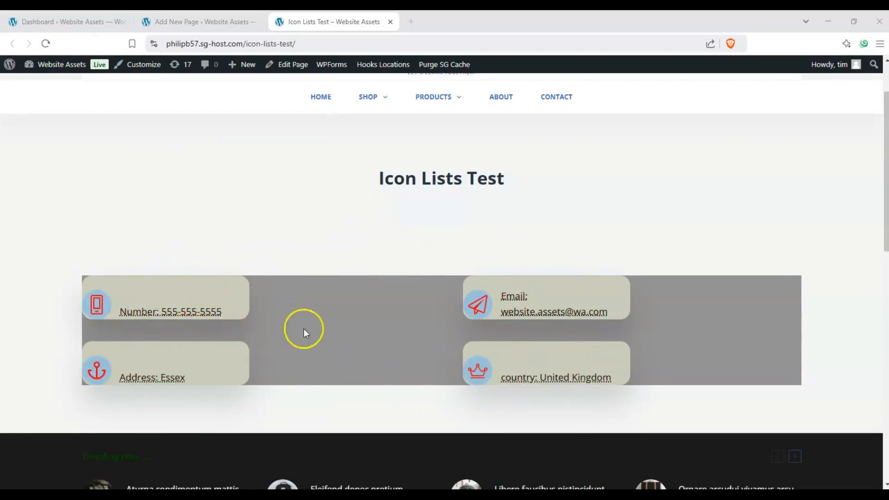
pyautogui.scroll(-1, 323, 291)
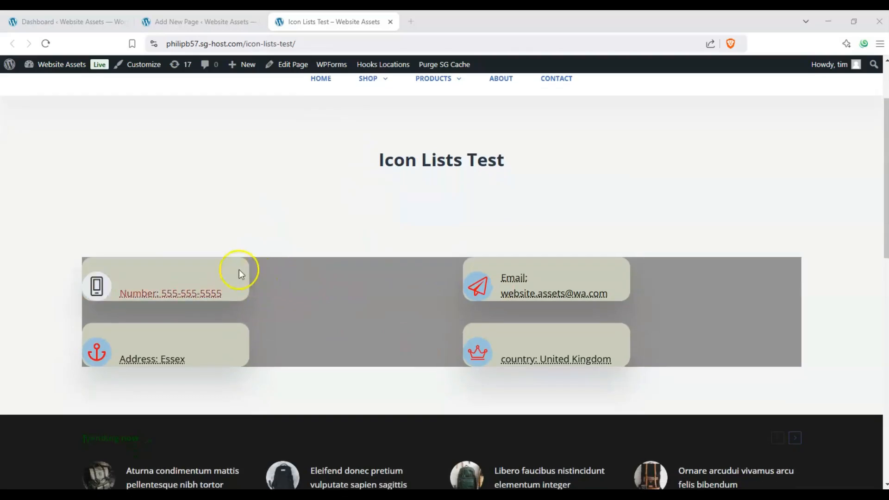